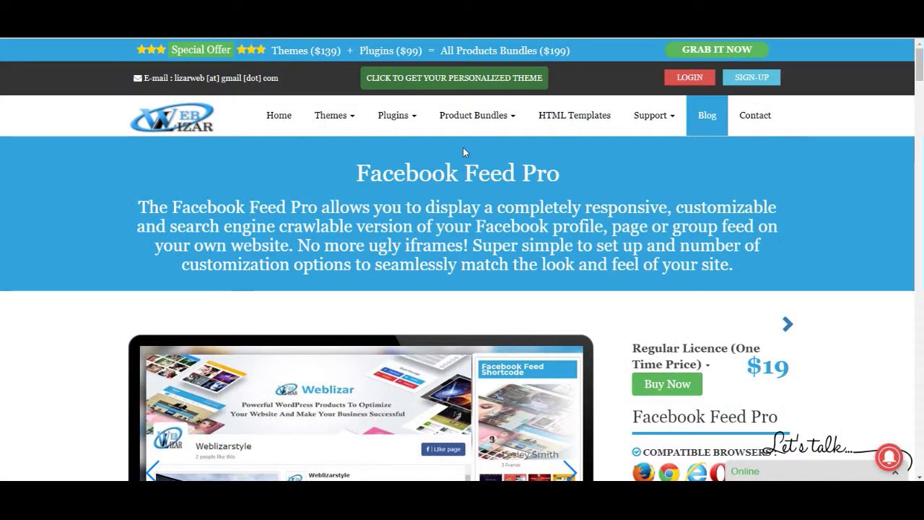
- Advance the product screenshot slider to the Facebook-feed and Weblizar collage slides
scroll(658, 173, down, 3)
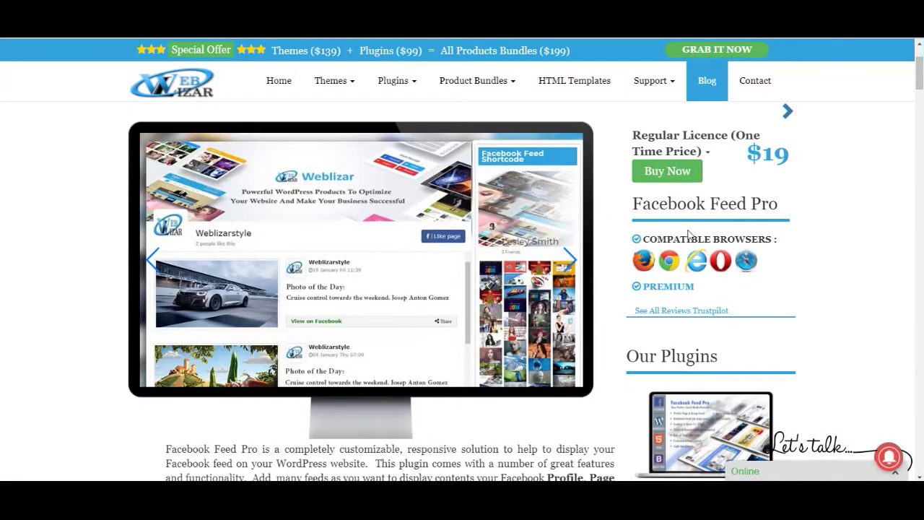
scroll(689, 235, down, 1)
click(573, 210)
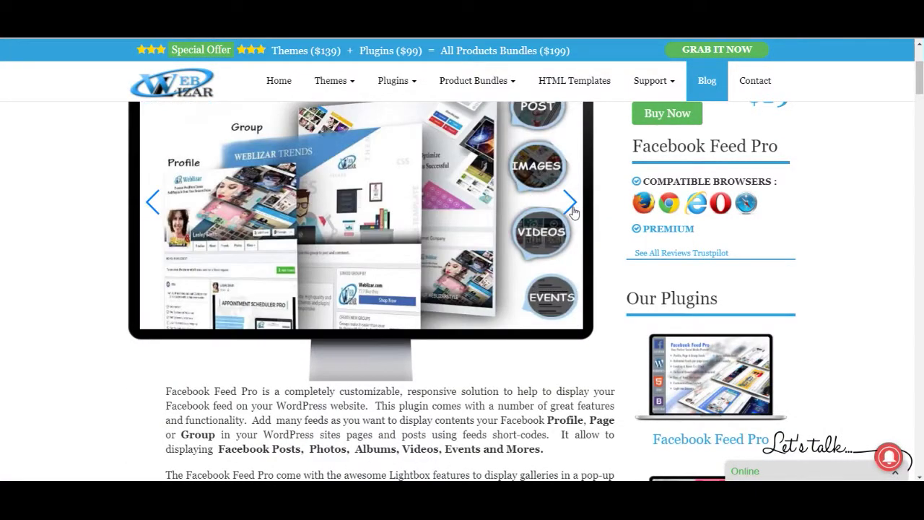
scroll(572, 210, up, 1)
click(570, 258)
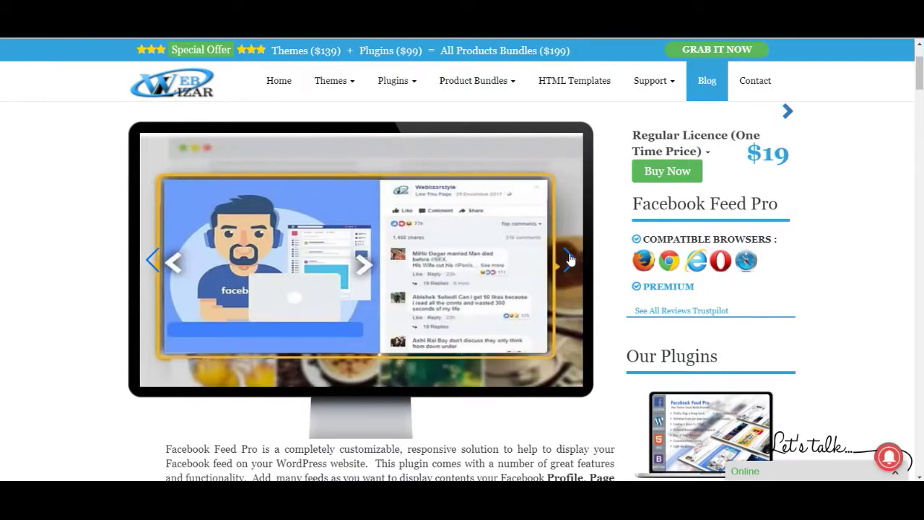
click(570, 259)
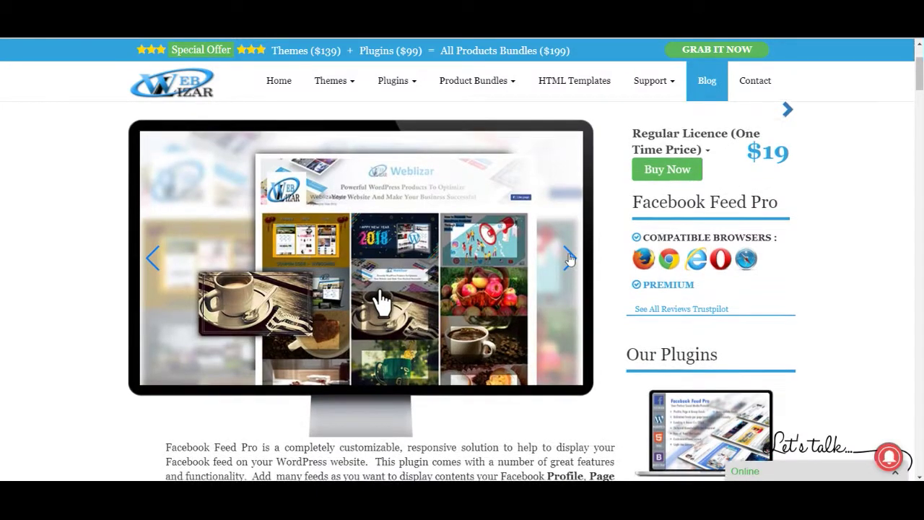
- Scroll through the Feed Tab settings down to the Custom Css section
scroll(524, 268, down, 6)
scroll(523, 270, down, 5)
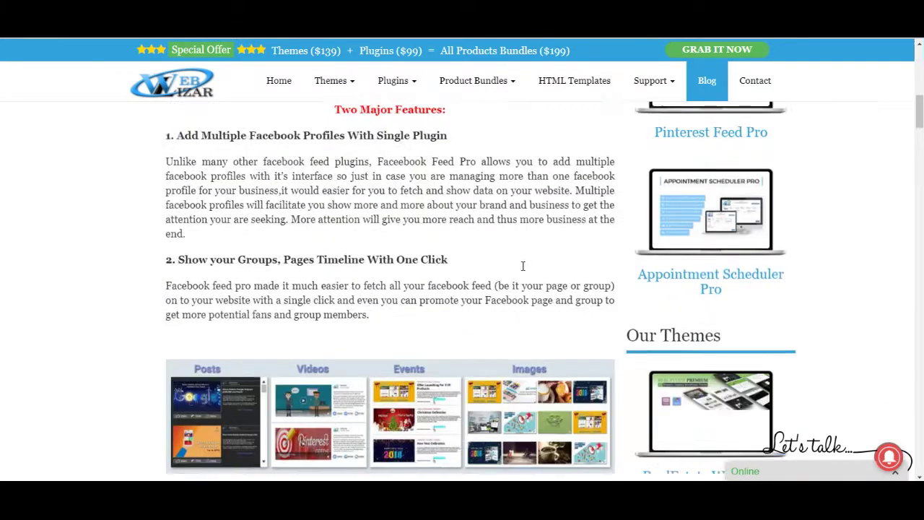
scroll(322, 271, down, 2)
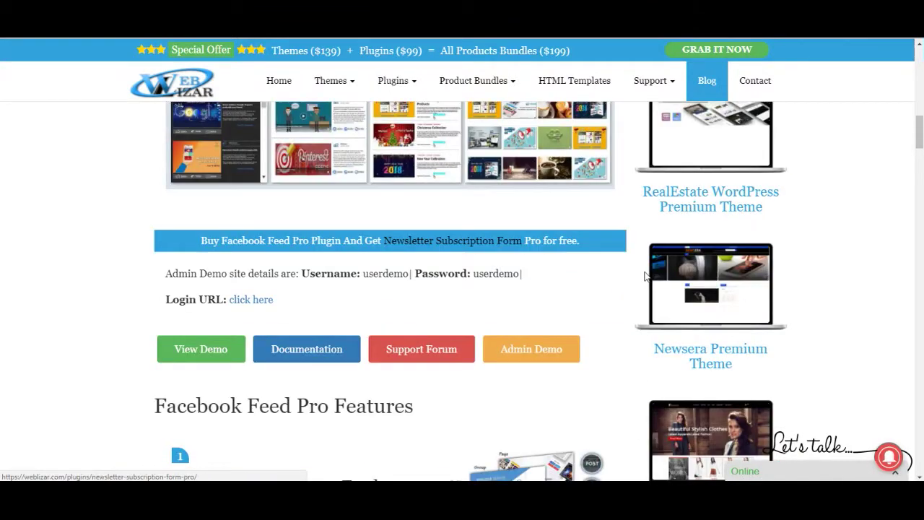
scroll(246, 225, up, 1)
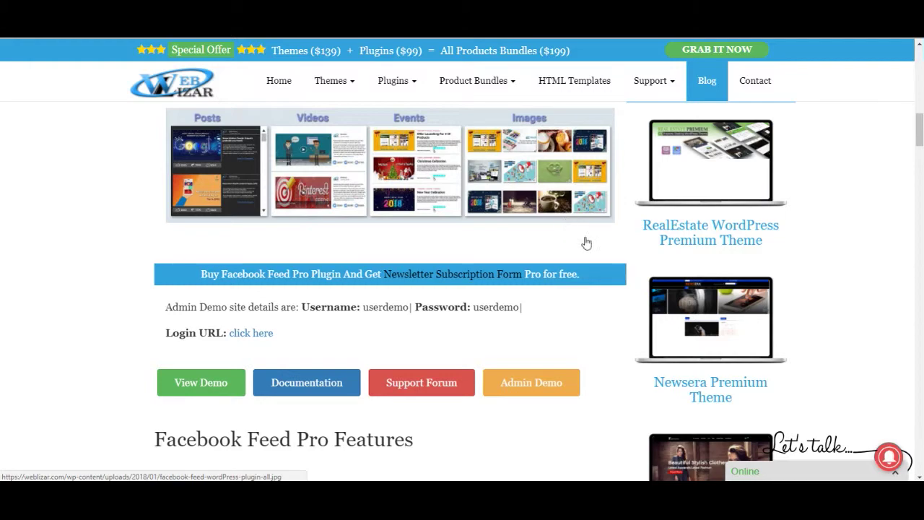
scroll(610, 270, down, 10)
scroll(606, 272, down, 5)
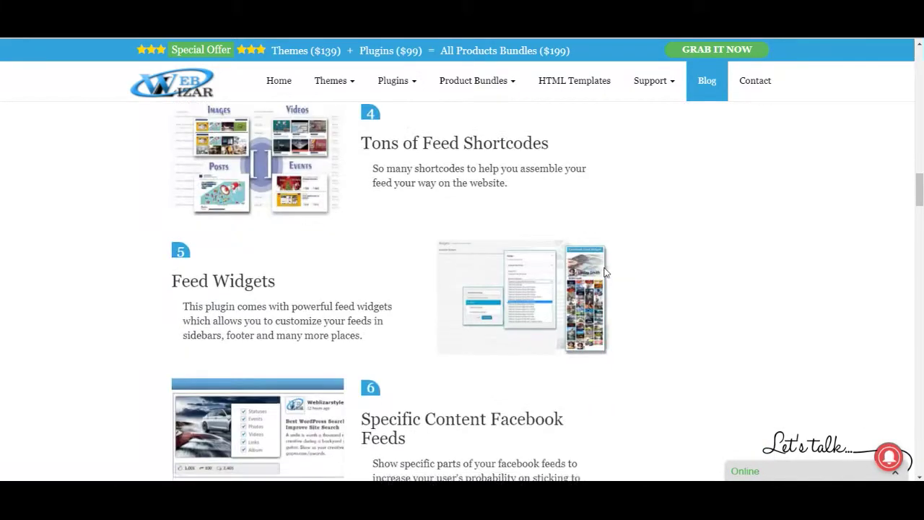
scroll(501, 303, down, 2)
scroll(501, 303, down, 6)
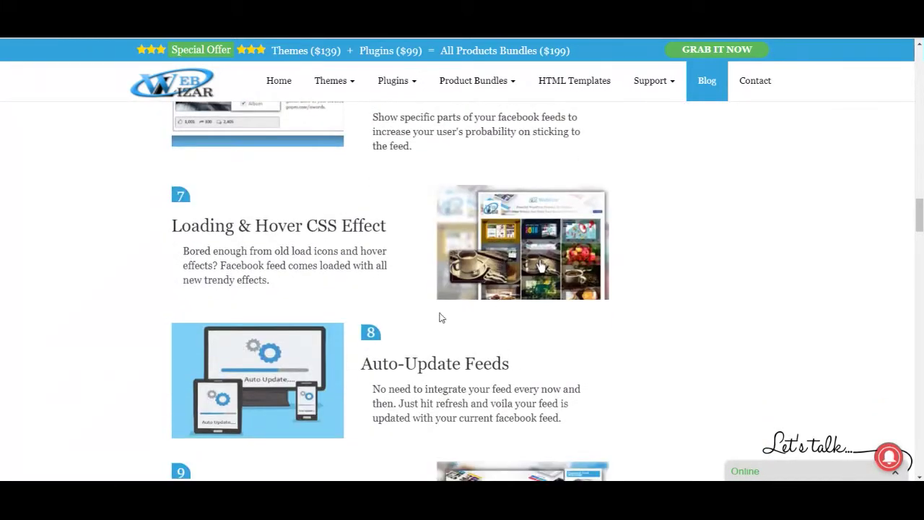
scroll(462, 322, down, 7)
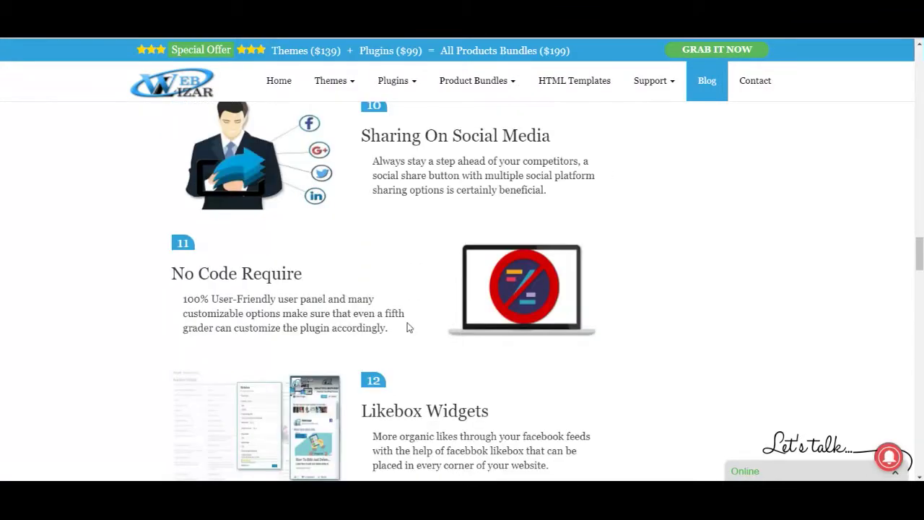
scroll(317, 334, down, 3)
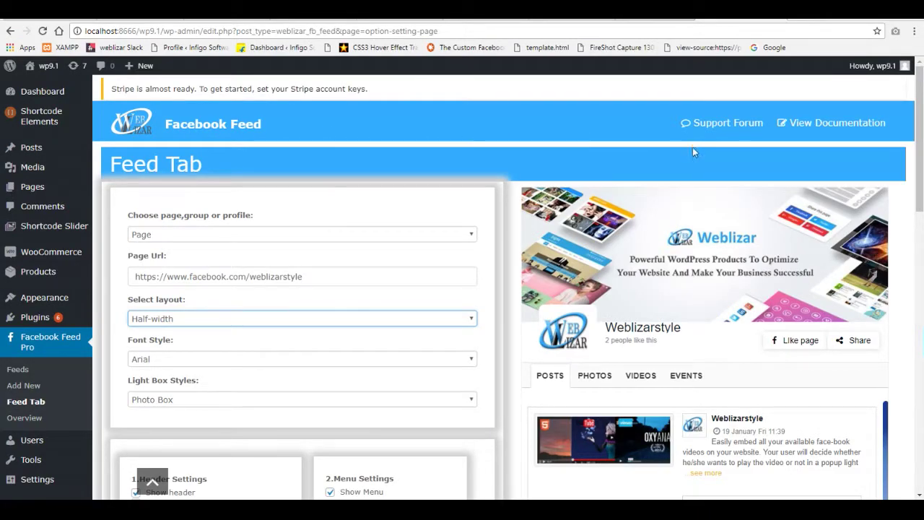
scroll(688, 193, down, 3)
scroll(563, 252, down, 3)
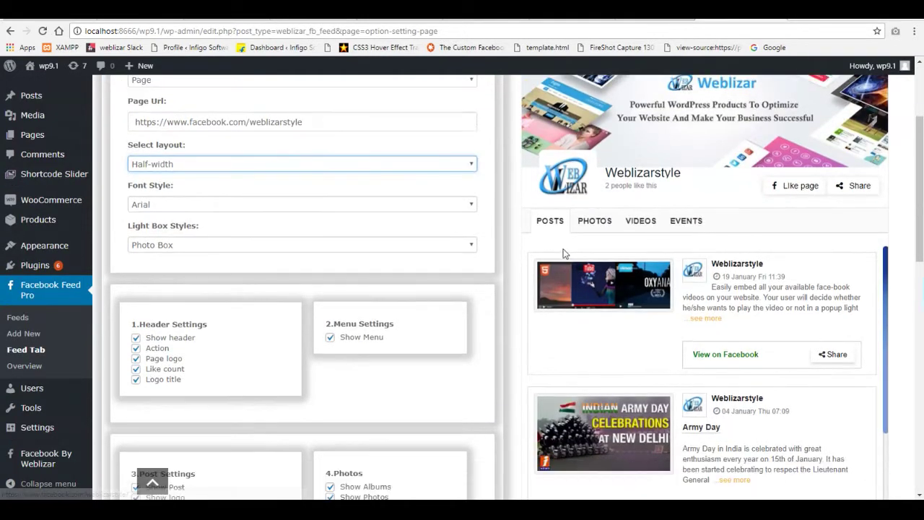
scroll(475, 310, down, 2)
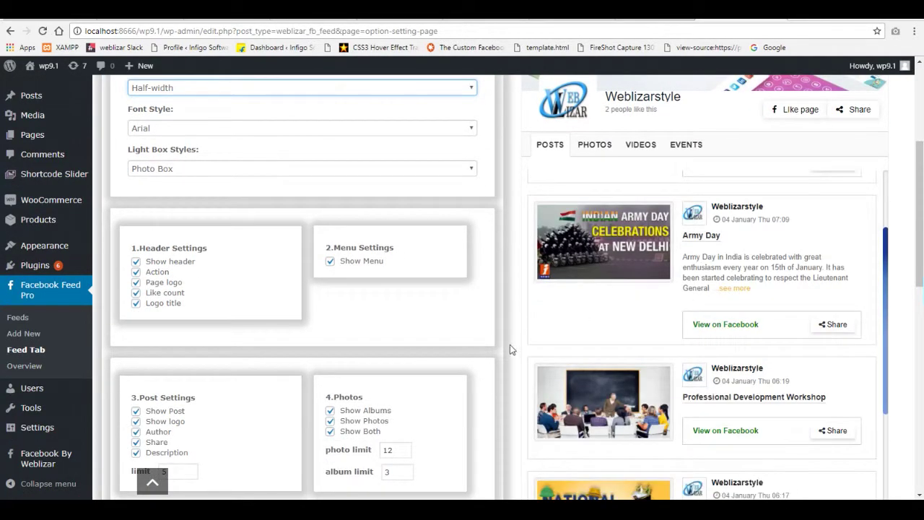
scroll(612, 353, down, 5)
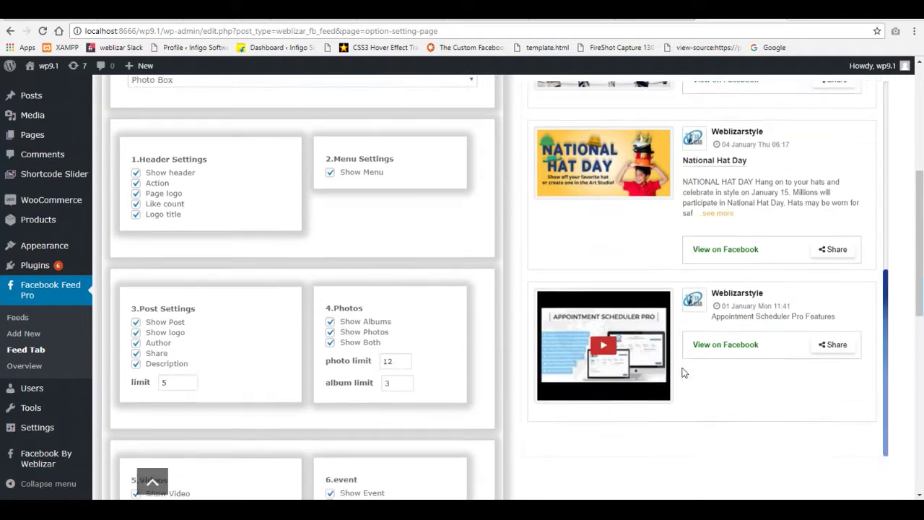
scroll(330, 367, down, 6)
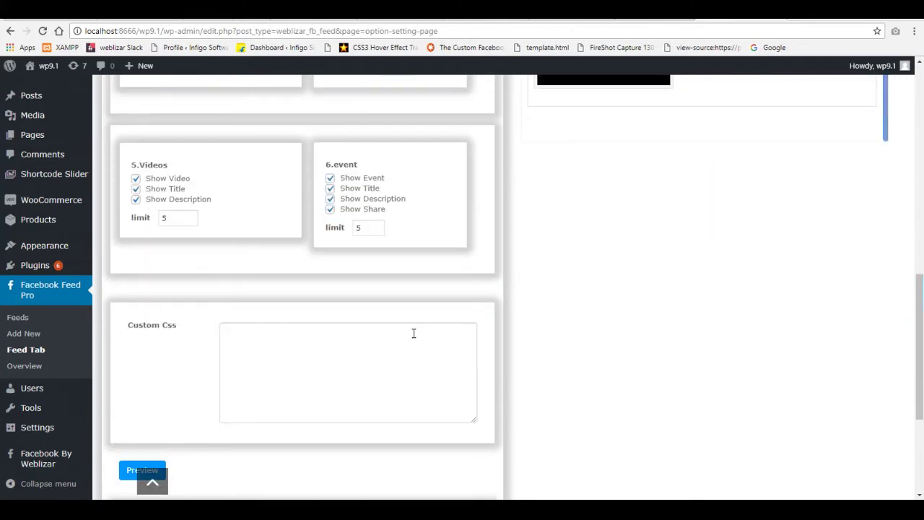
scroll(455, 336, down, 2)
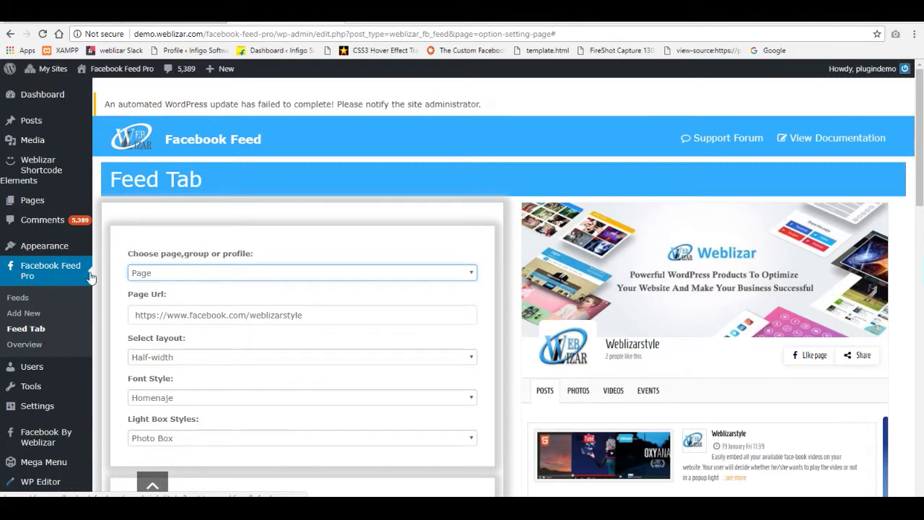
- Keep Page as the feed source and Half-width as the feed layout
click(458, 274)
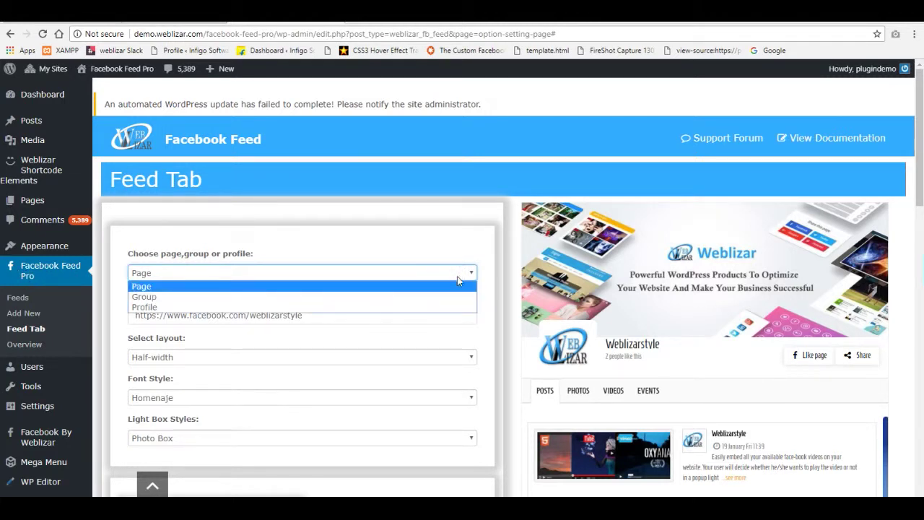
click(420, 289)
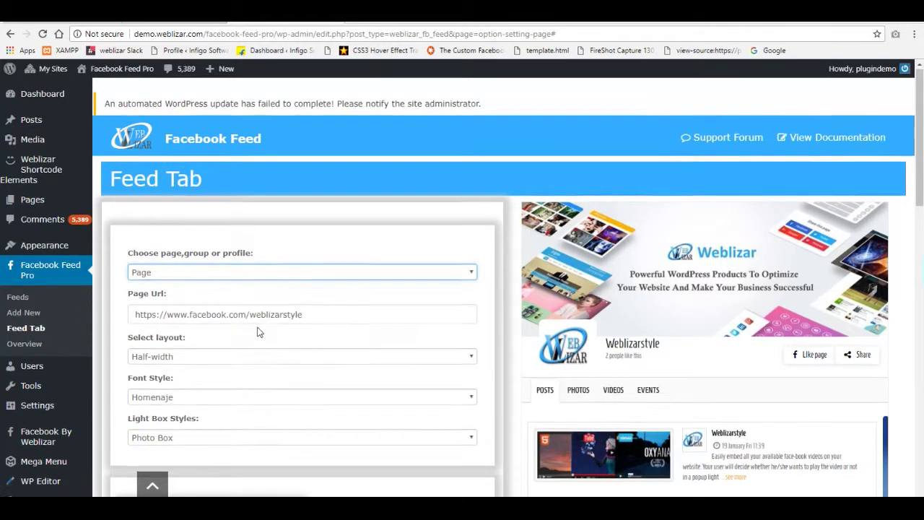
scroll(216, 336, down, 1)
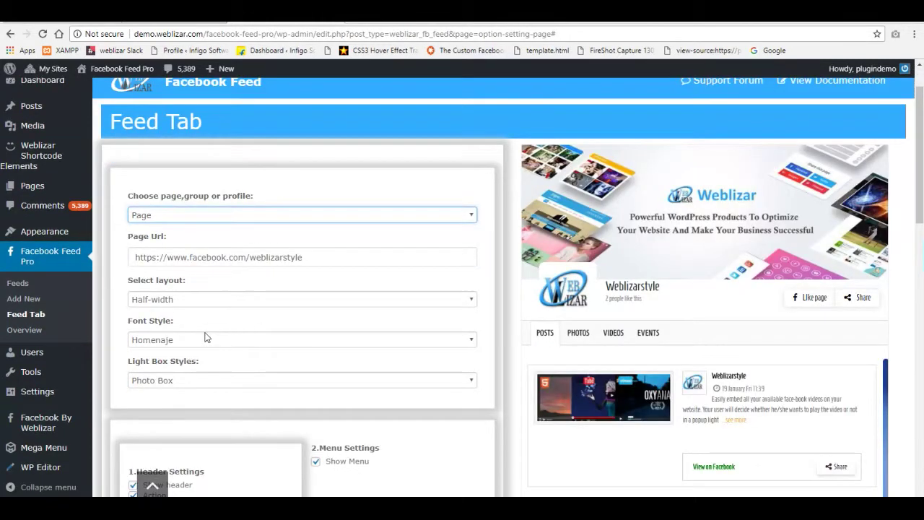
click(383, 303)
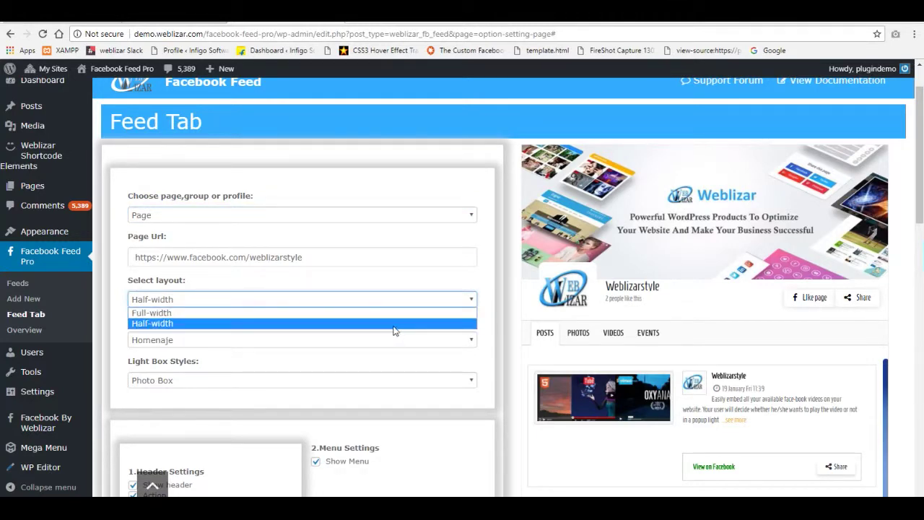
click(394, 325)
scroll(317, 326, down, 1)
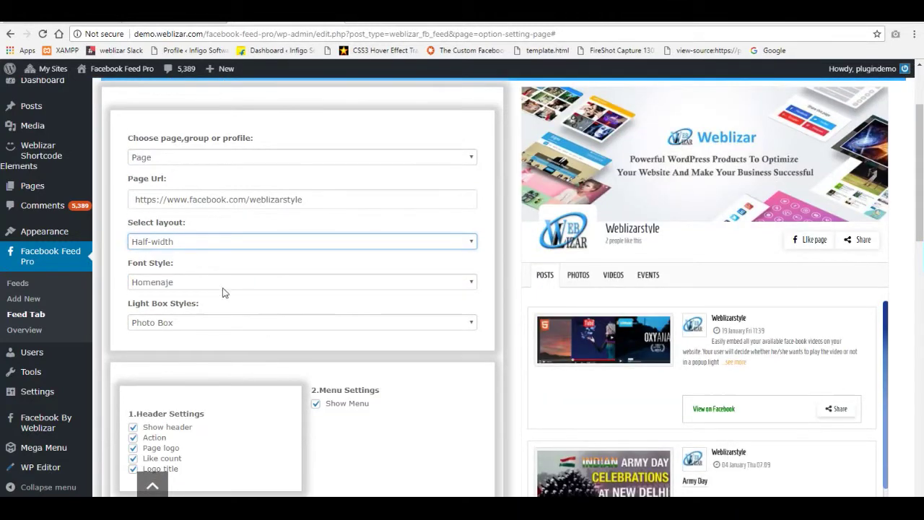
- Set the feed font style to Expletus Sans and keep the Photo Box lightbox
click(257, 281)
scroll(238, 426, down, 3)
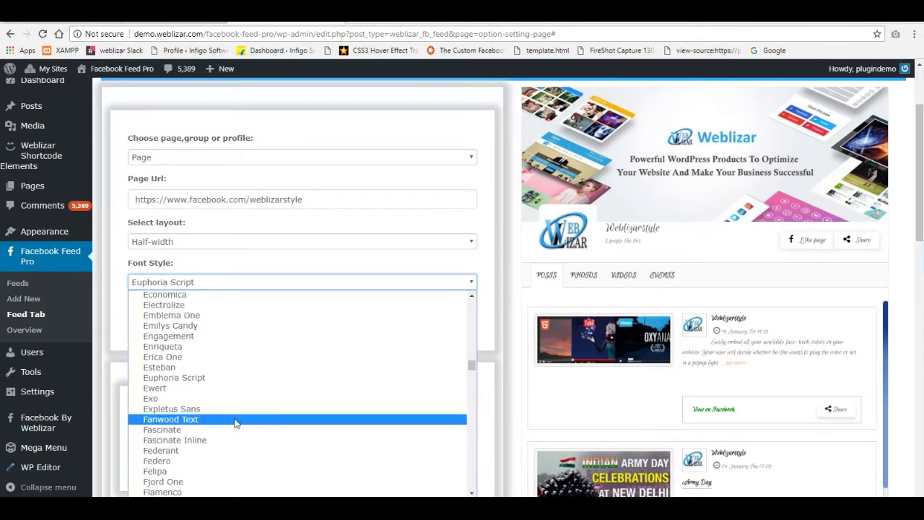
click(227, 409)
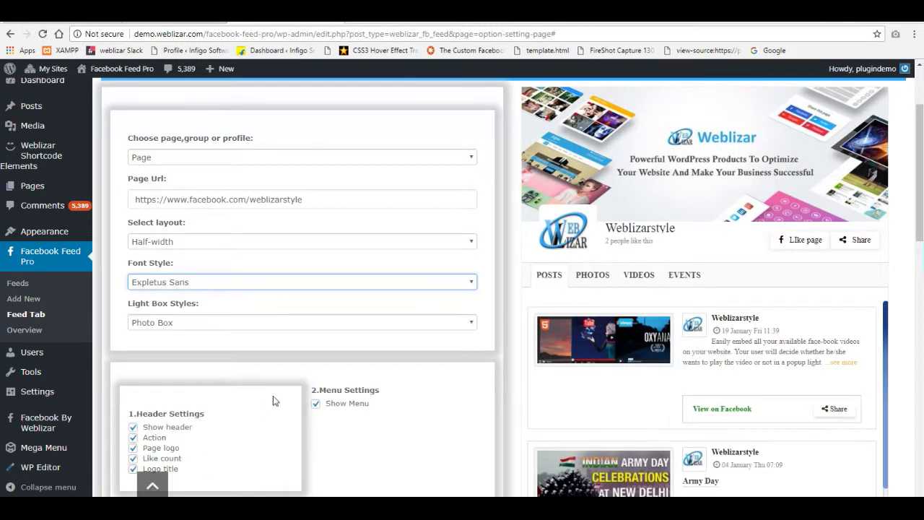
click(302, 324)
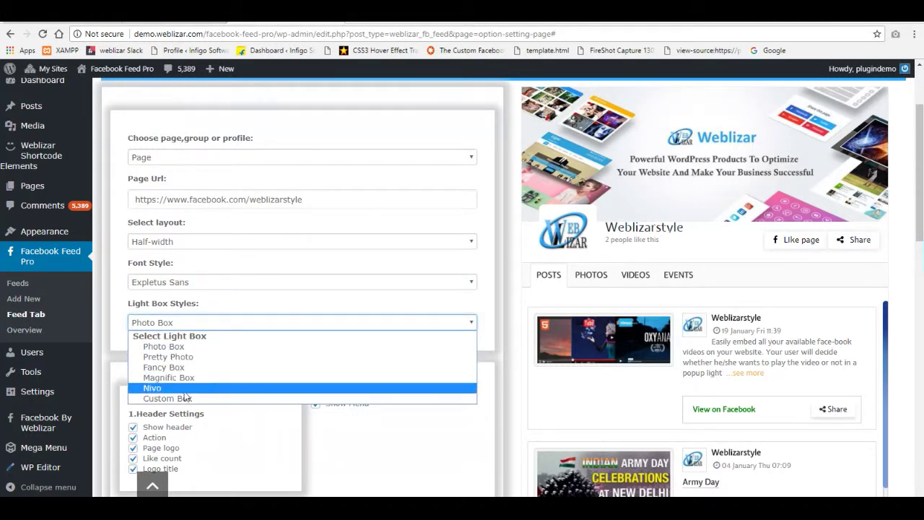
click(266, 325)
scroll(255, 354, down, 1)
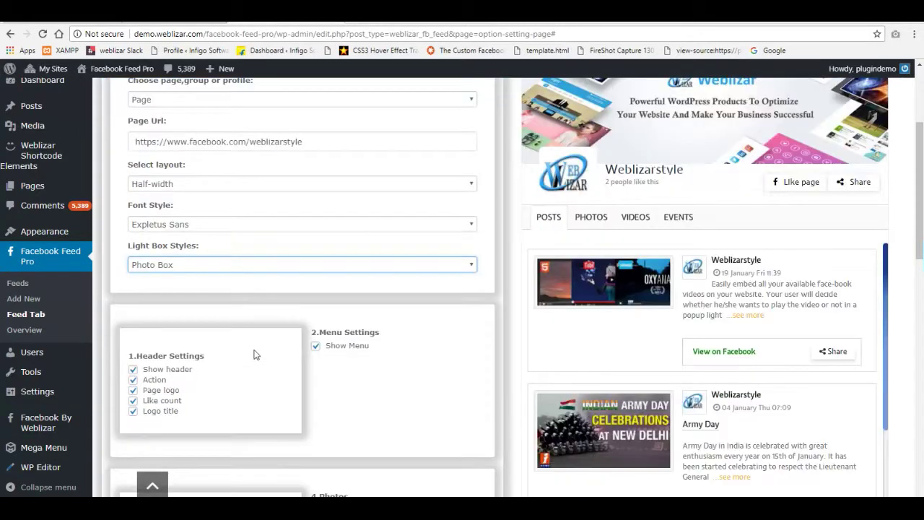
click(260, 354)
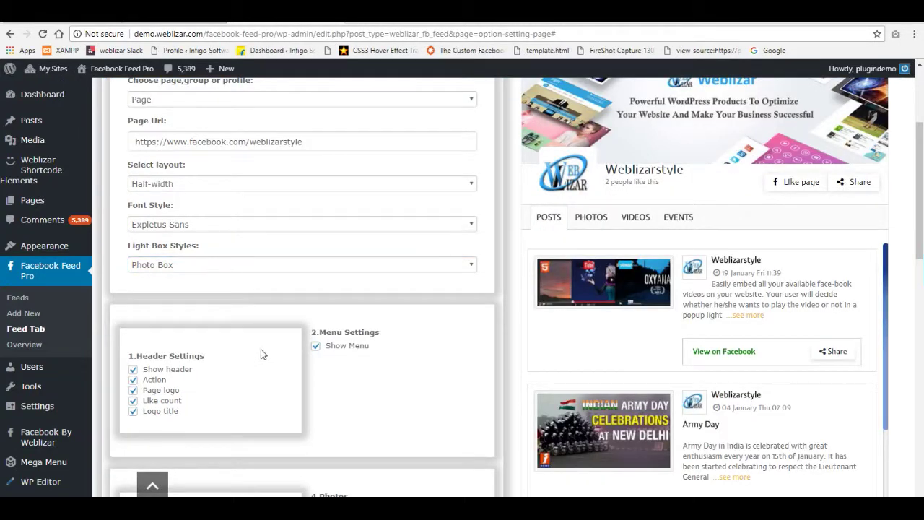
- Toggle Show header off and back on, checking the page header in the live preview
click(134, 370)
scroll(661, 264, up, 1)
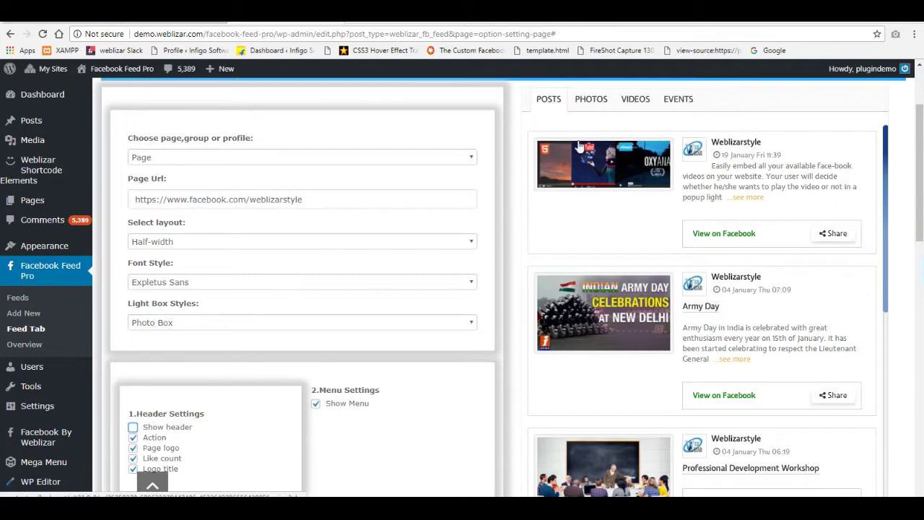
scroll(618, 113, up, 2)
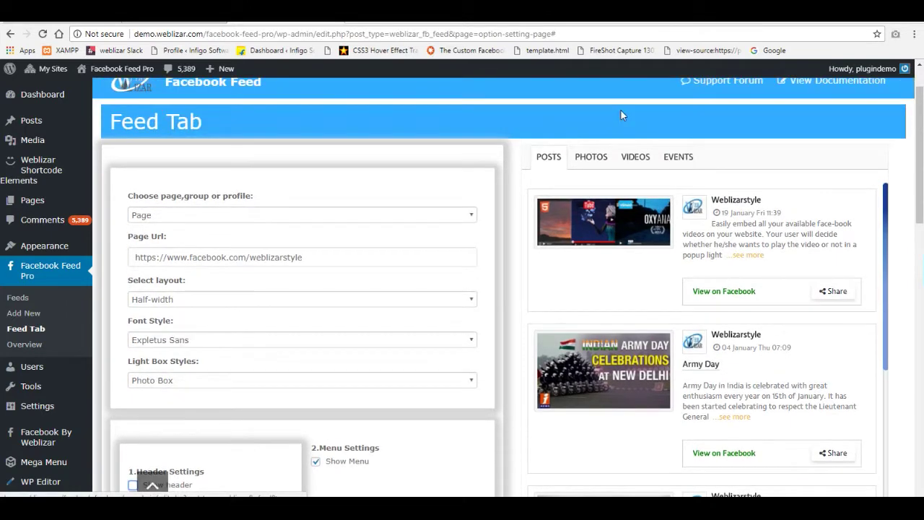
scroll(841, 231, down, 2)
scroll(841, 231, down, 3)
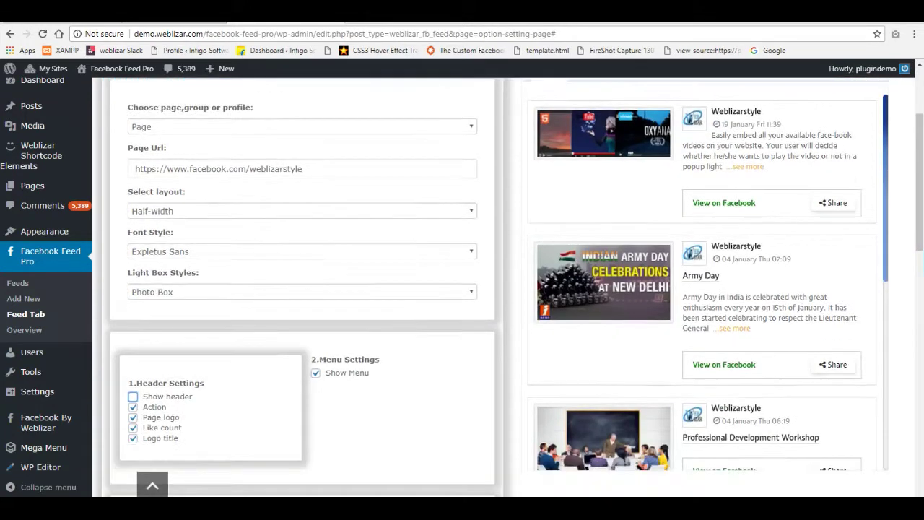
click(132, 254)
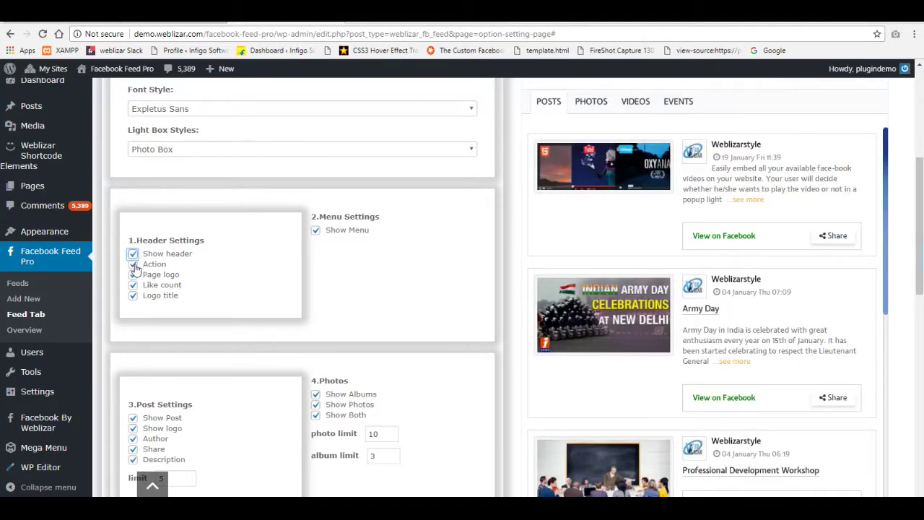
scroll(469, 261, up, 2)
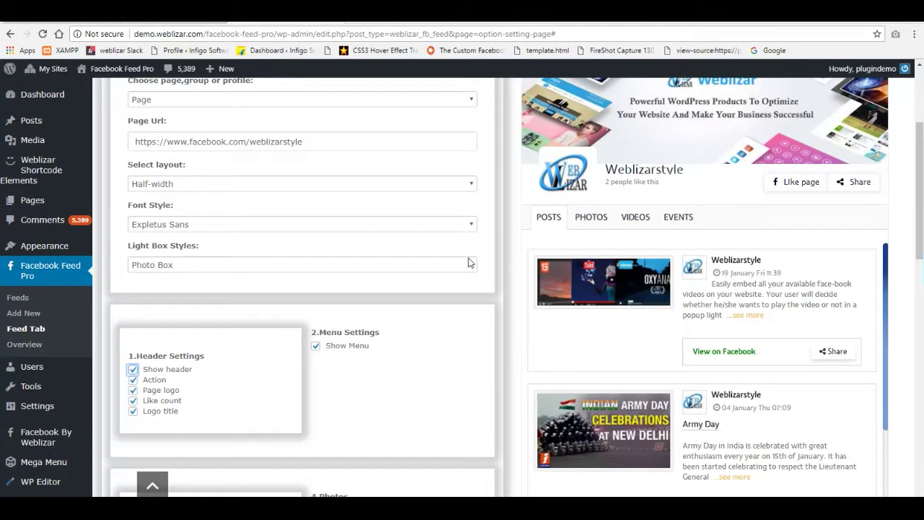
- Toggle the header's Action, Page logo, Like count and Logo title off and back on
click(132, 380)
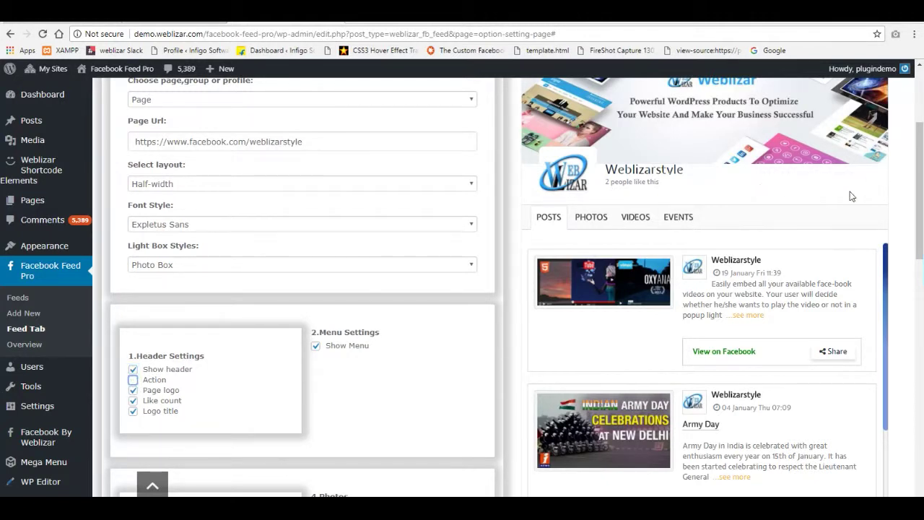
click(133, 380)
click(133, 390)
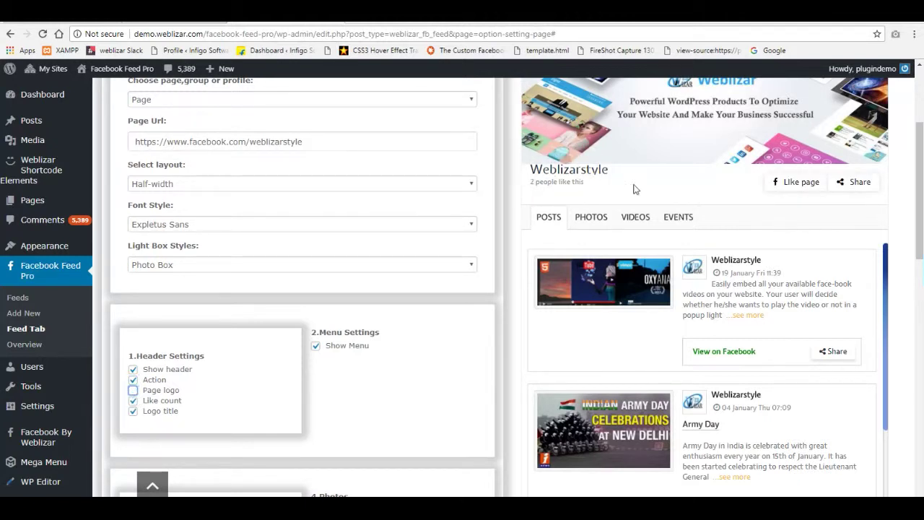
click(132, 390)
click(133, 401)
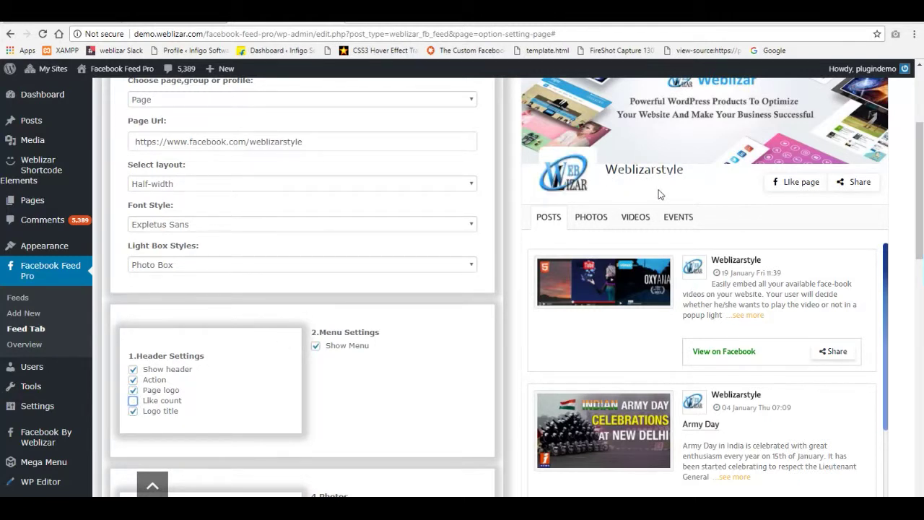
click(133, 401)
click(133, 411)
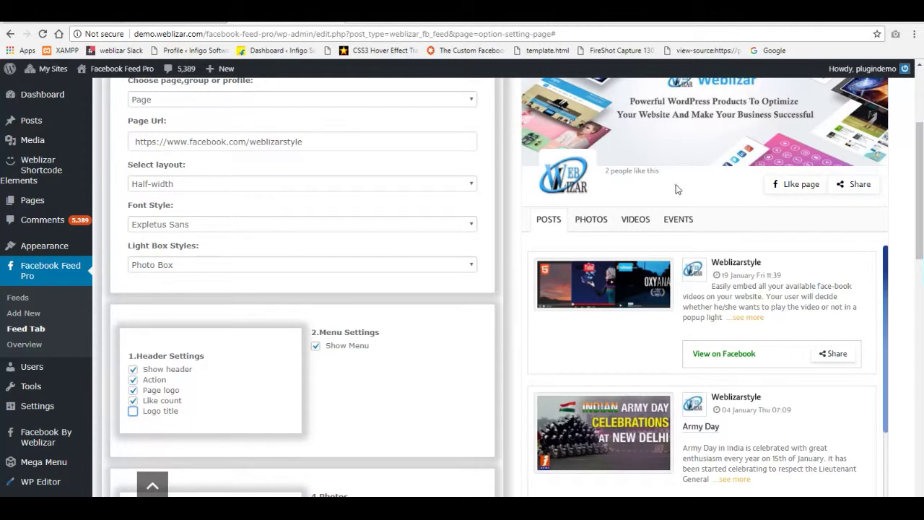
click(133, 411)
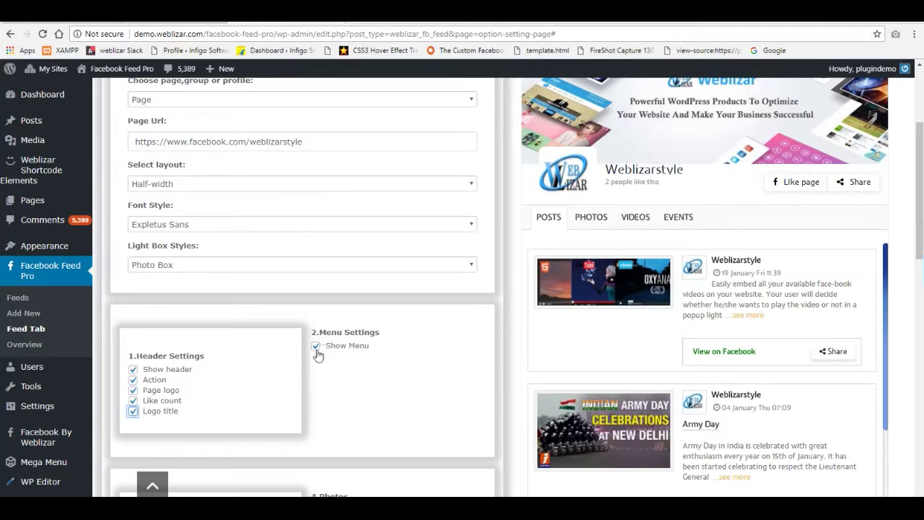
- Toggle Show Menu off and on so the Posts, Photos, Videos and Events tabs return
click(315, 347)
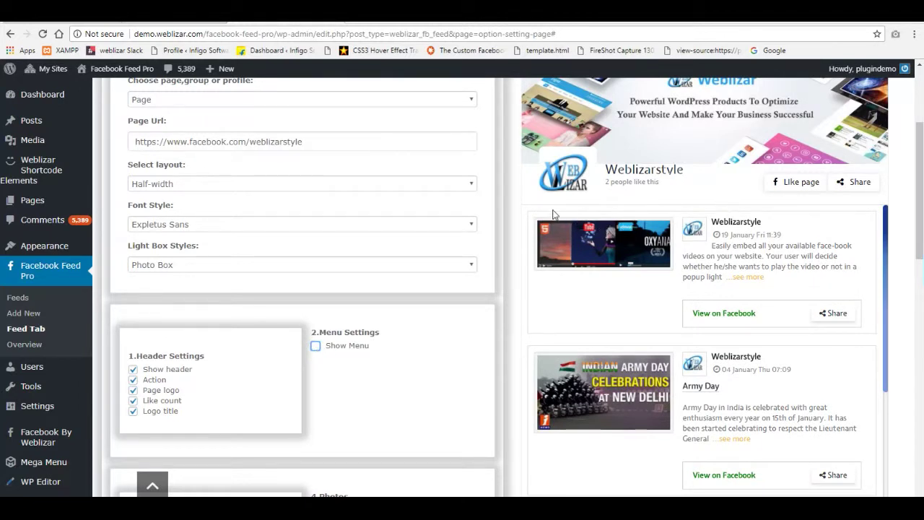
click(316, 347)
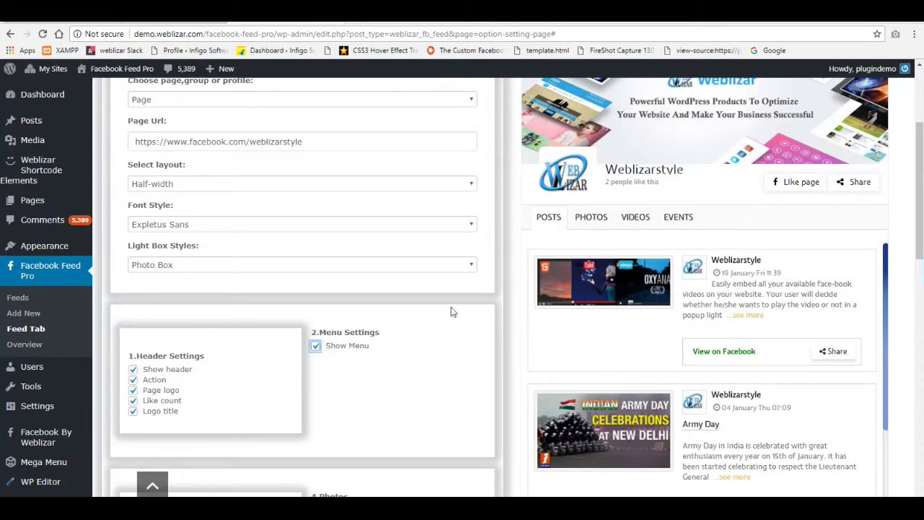
scroll(510, 315, down, 1)
scroll(462, 314, down, 3)
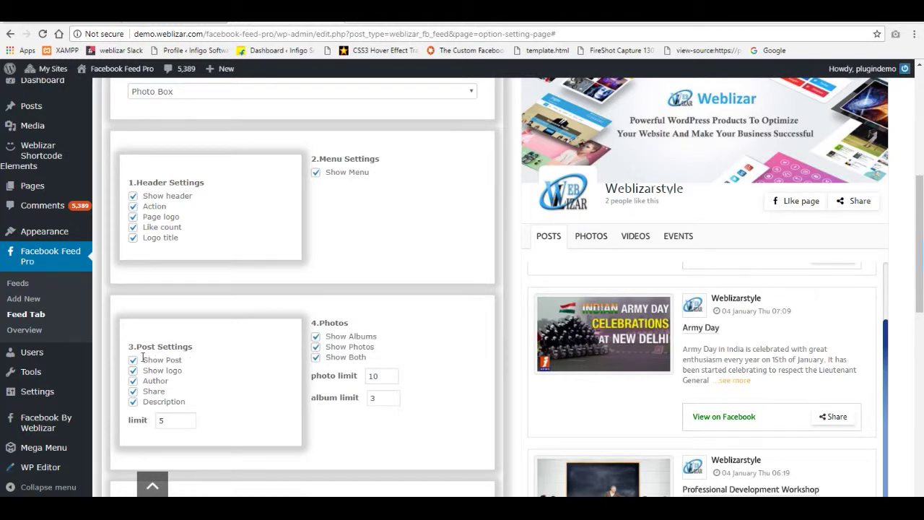
click(132, 361)
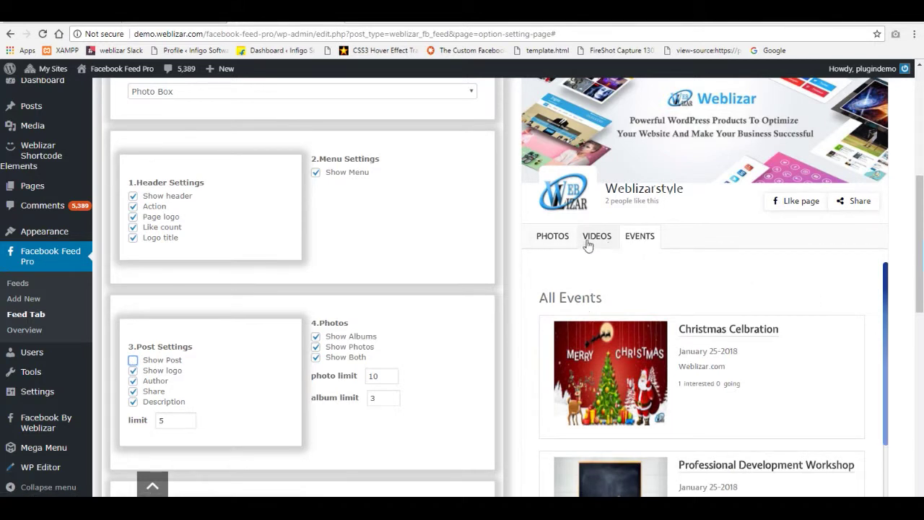
click(133, 360)
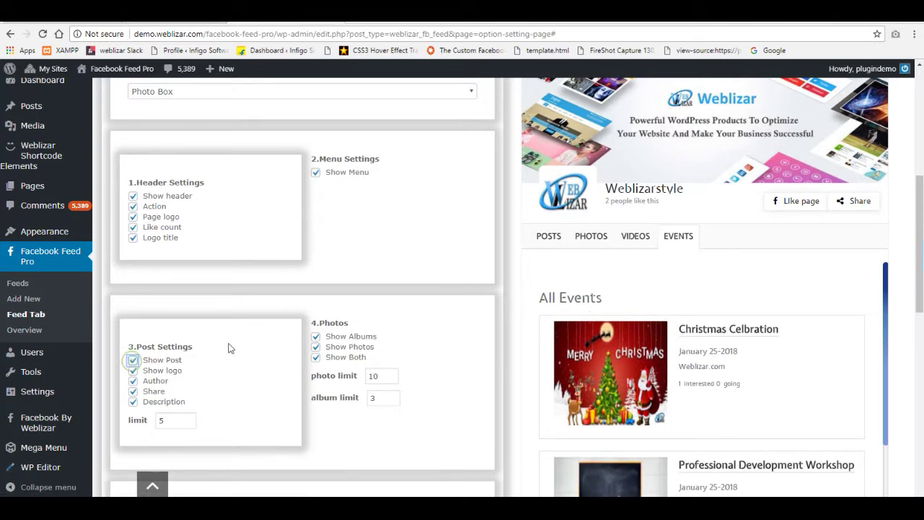
click(550, 238)
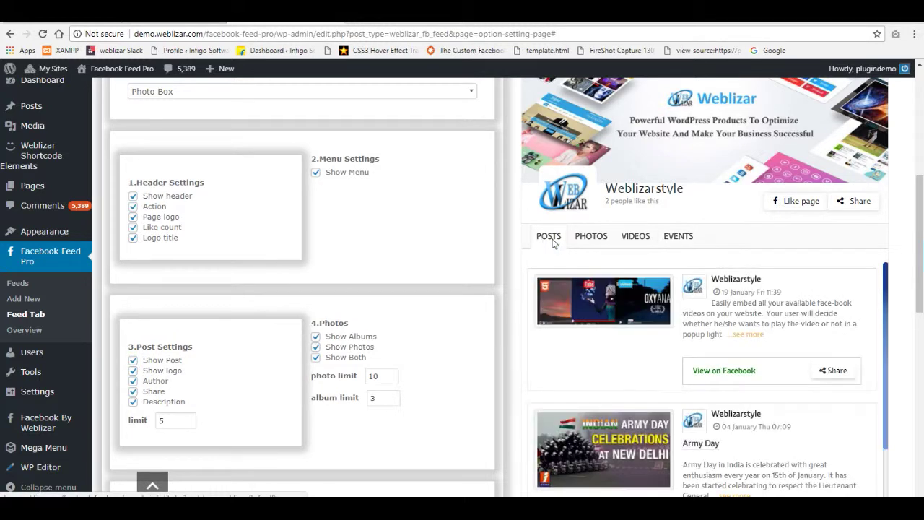
click(133, 370)
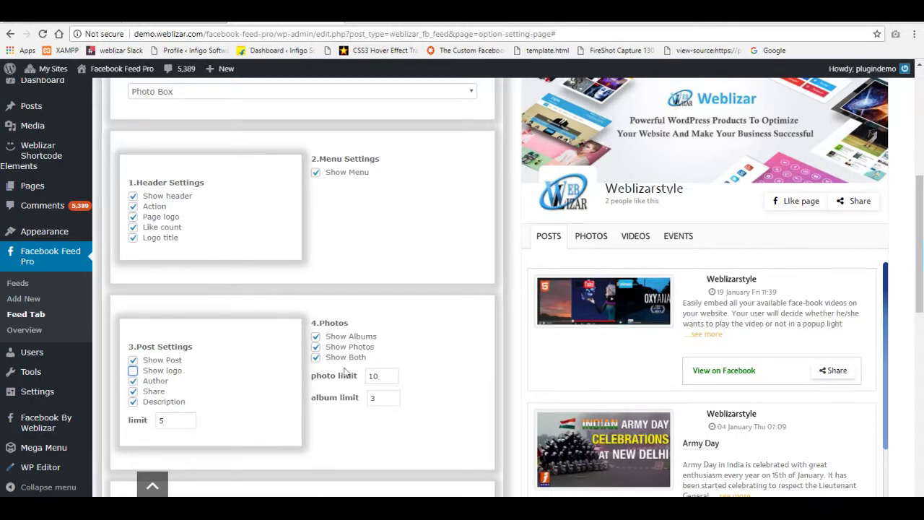
click(132, 370)
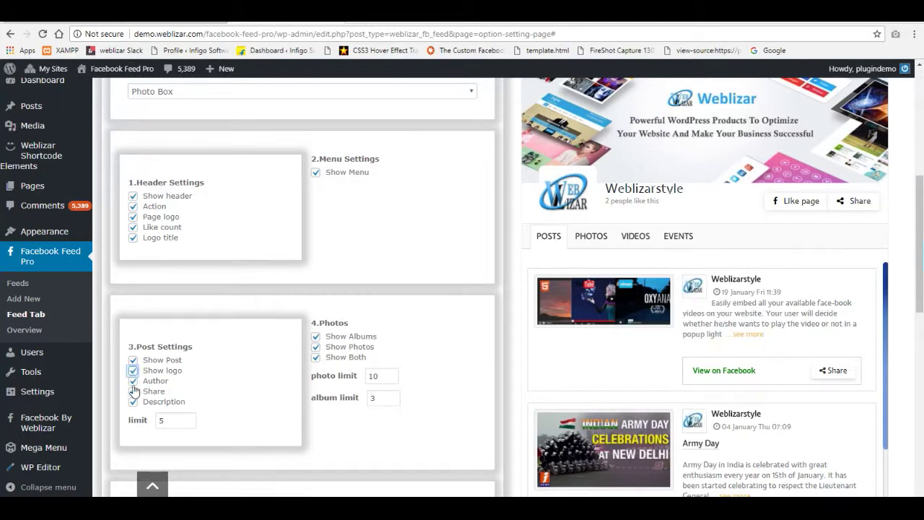
click(133, 381)
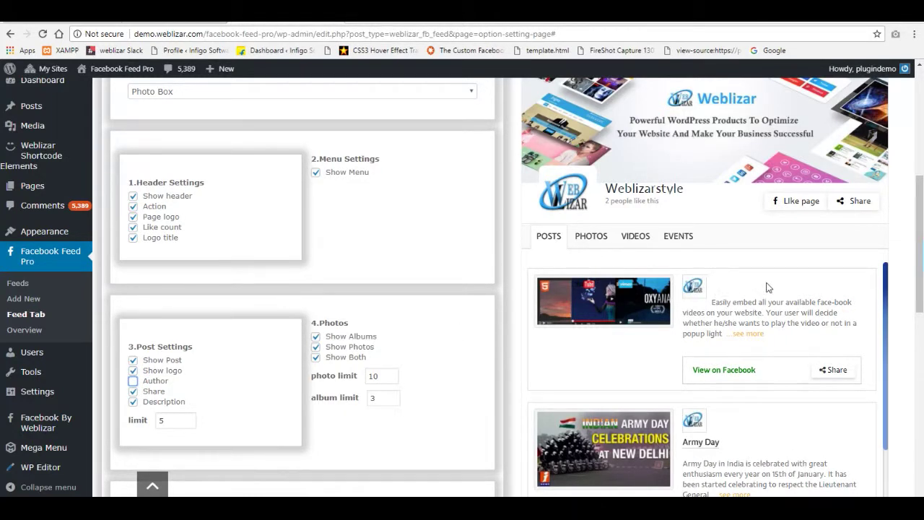
click(133, 380)
click(133, 391)
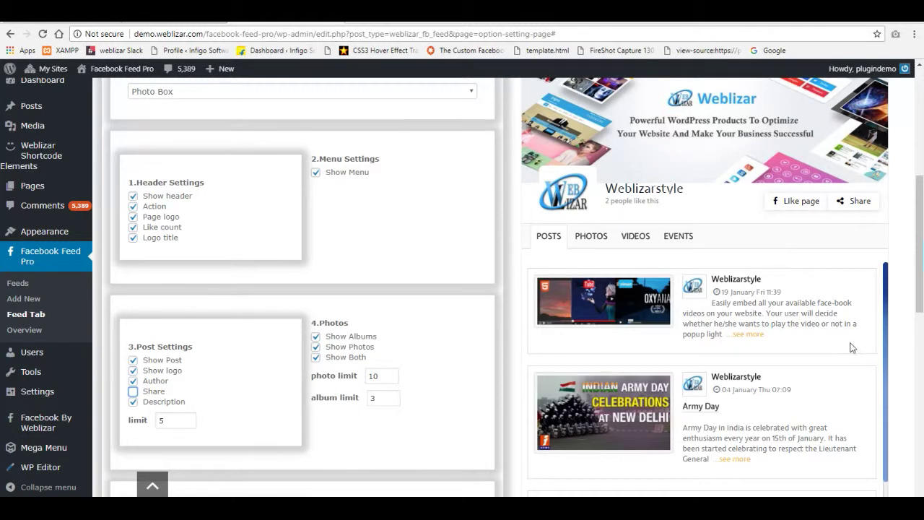
click(133, 391)
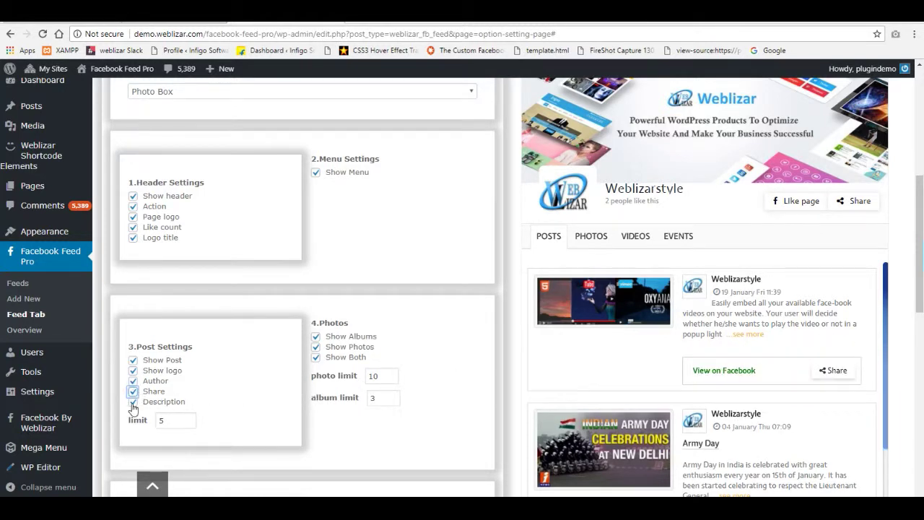
click(133, 402)
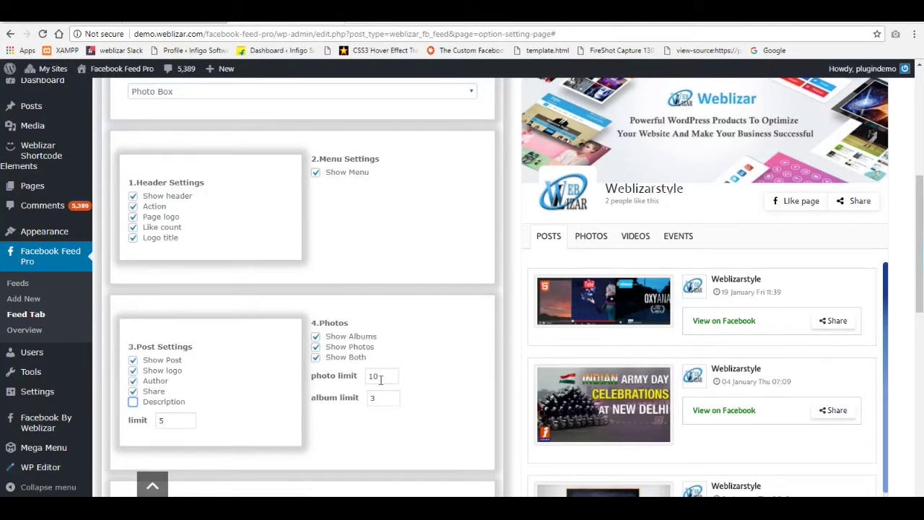
click(133, 402)
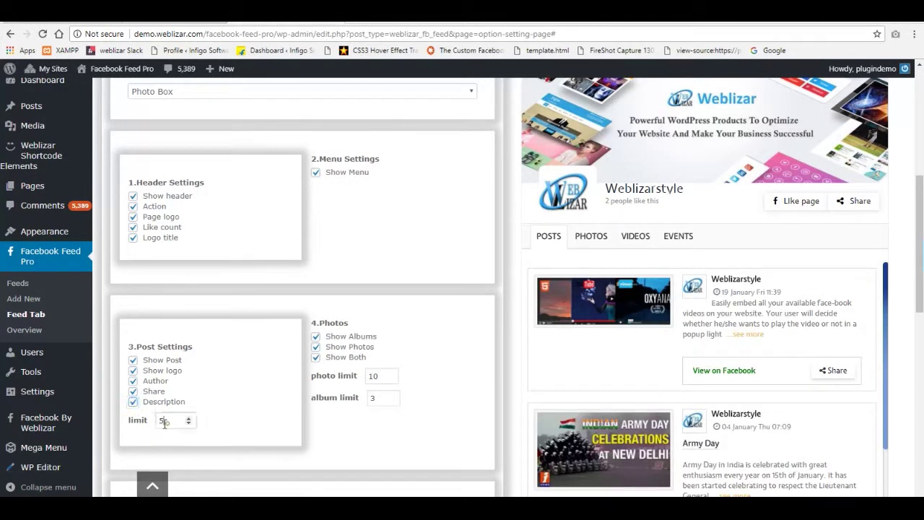
double_click(158, 420)
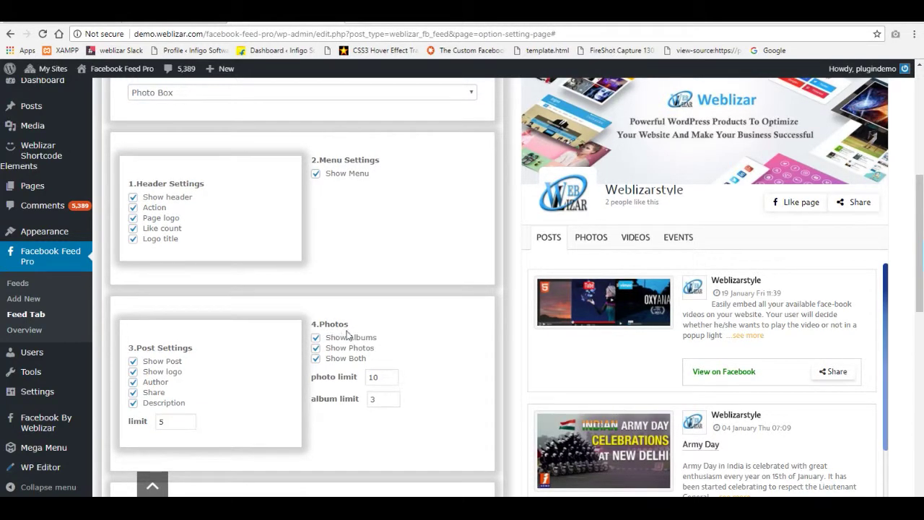
- Preview the Photos feed and toggle the Albums and All Photos sections under 4.Photos
click(588, 239)
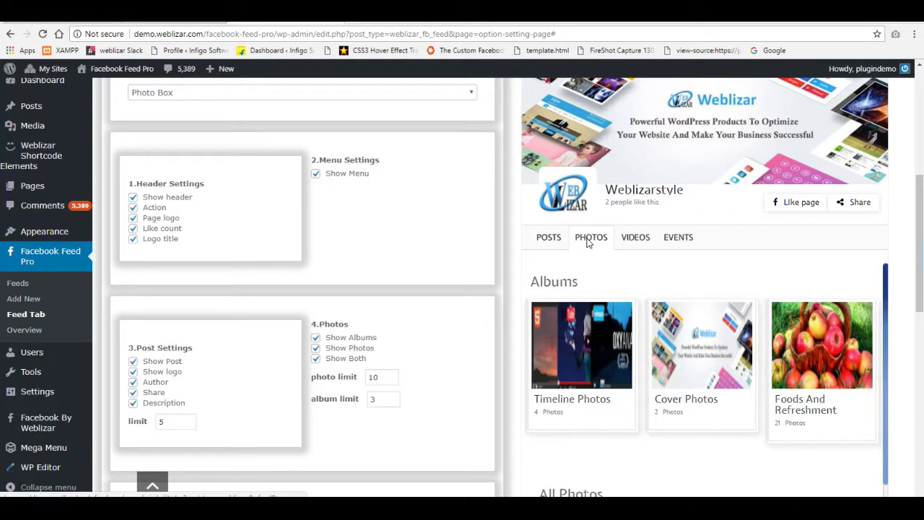
scroll(343, 289, down, 1)
click(316, 280)
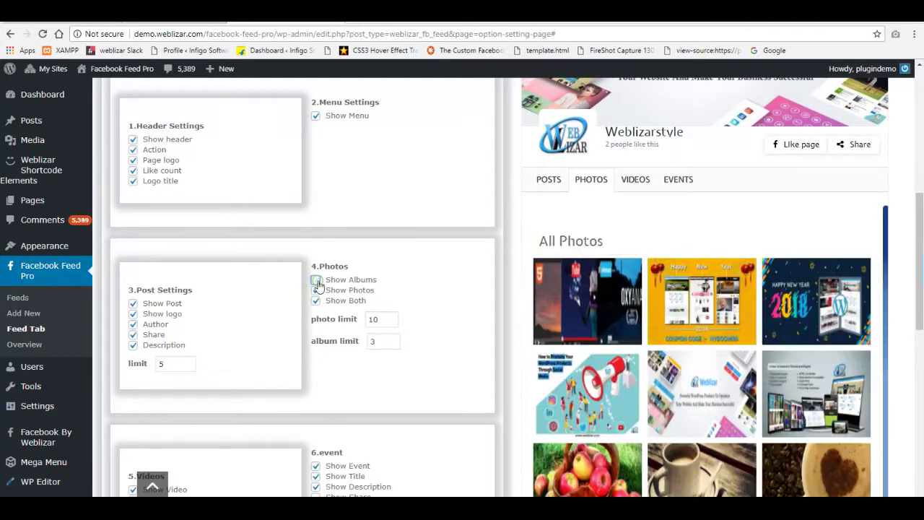
scroll(570, 268, up, 1)
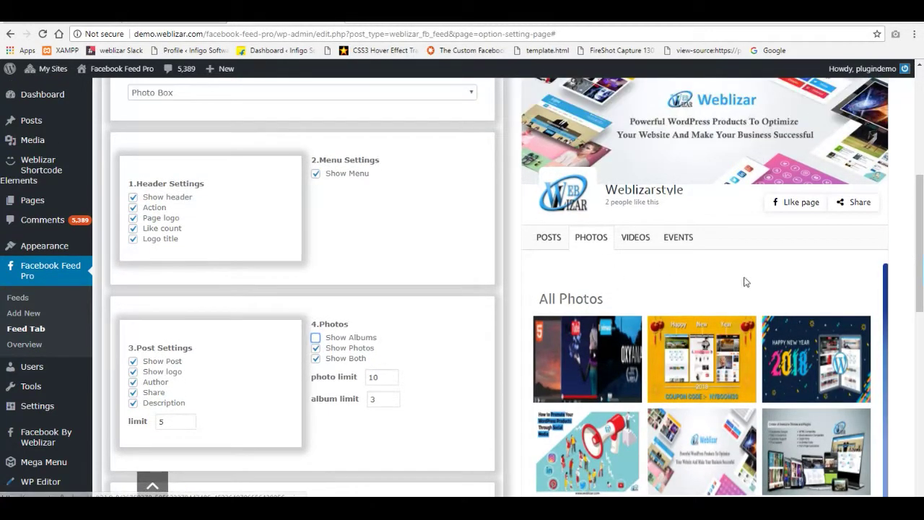
click(315, 337)
click(316, 348)
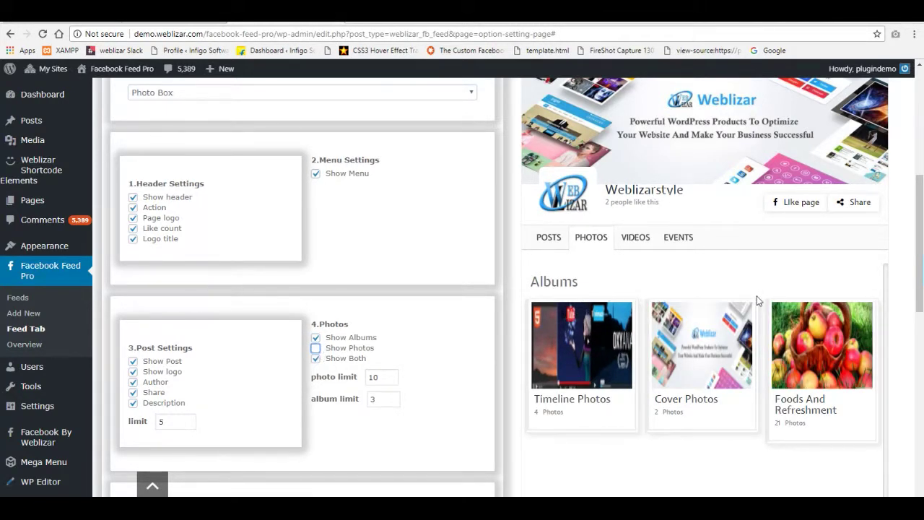
scroll(510, 262, down, 1)
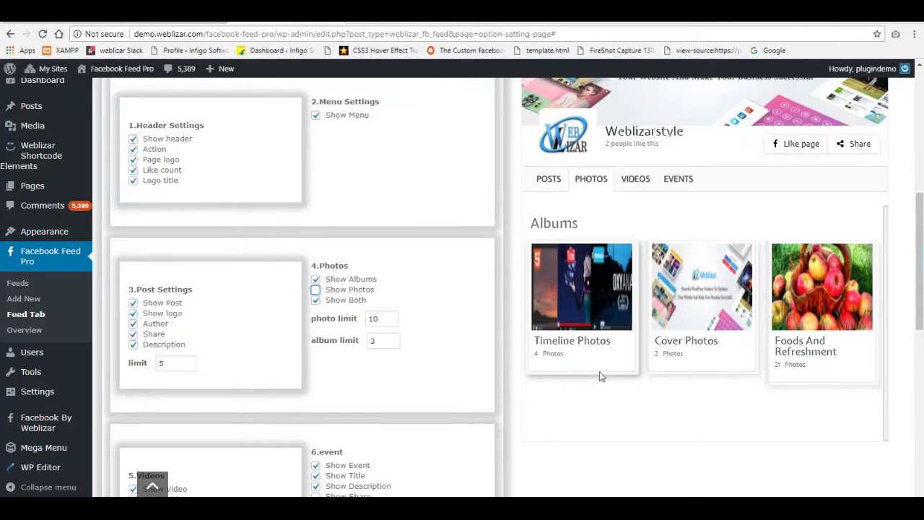
- Re-enable Show Photos, toggle Show Both off and on, and check photo limit 12 and album limit 3
click(315, 290)
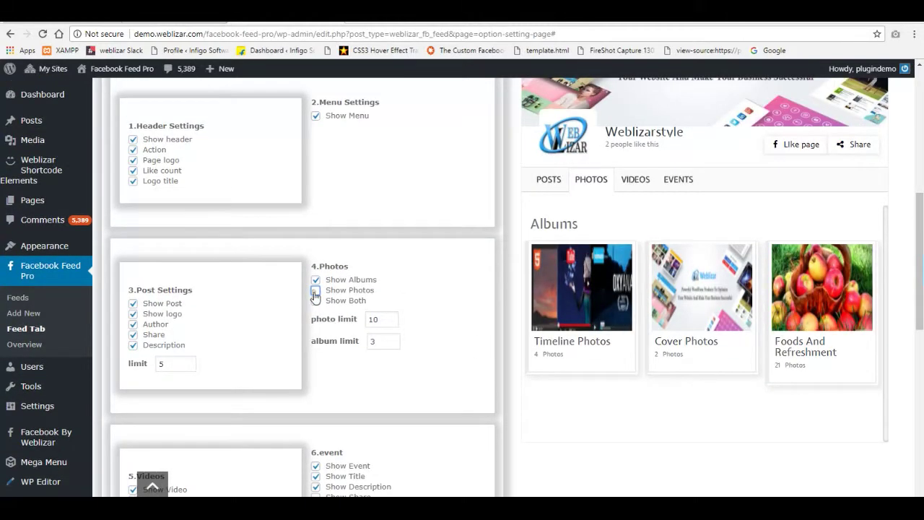
click(316, 300)
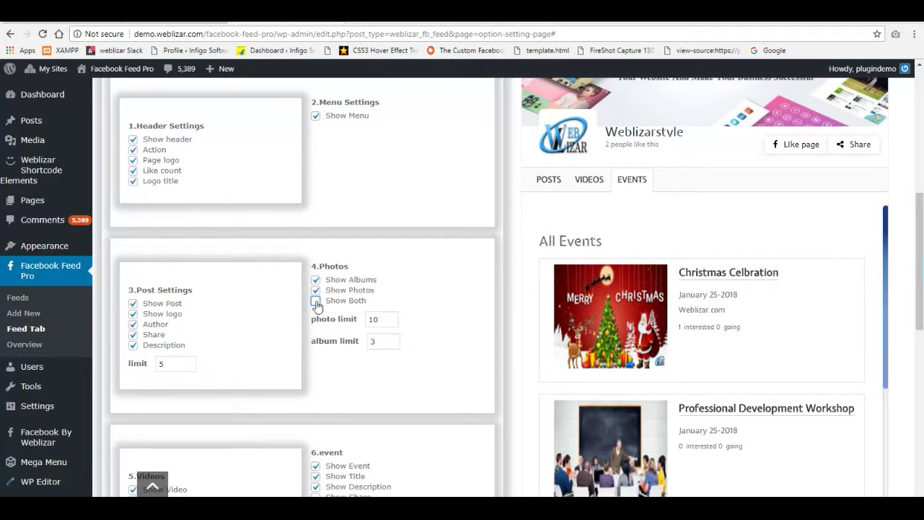
click(316, 300)
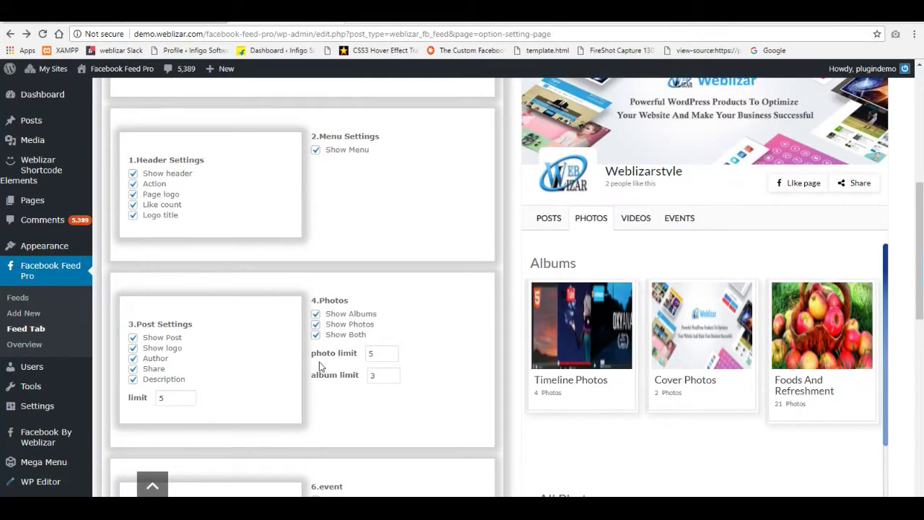
double_click(375, 354)
click(325, 390)
click(375, 378)
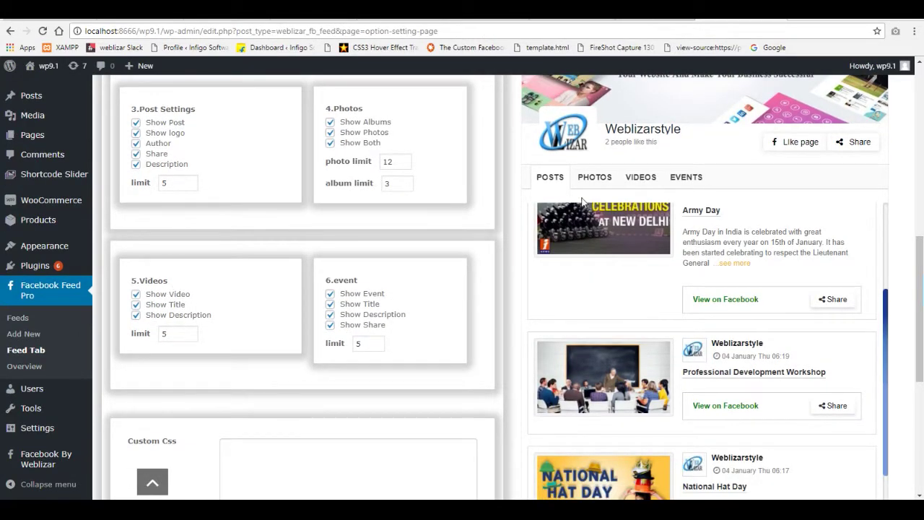
- Preview the videos and toggle Show Video, Show Title and Show Description off and back on
click(640, 176)
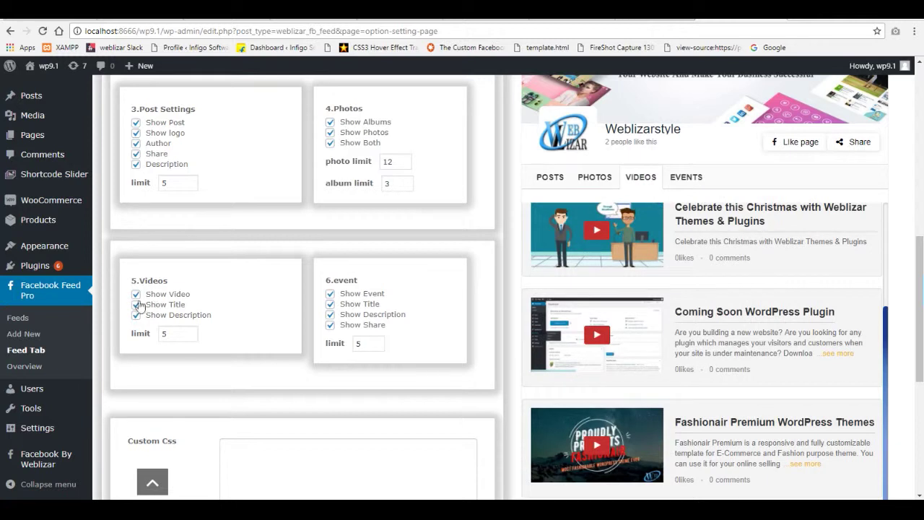
click(136, 294)
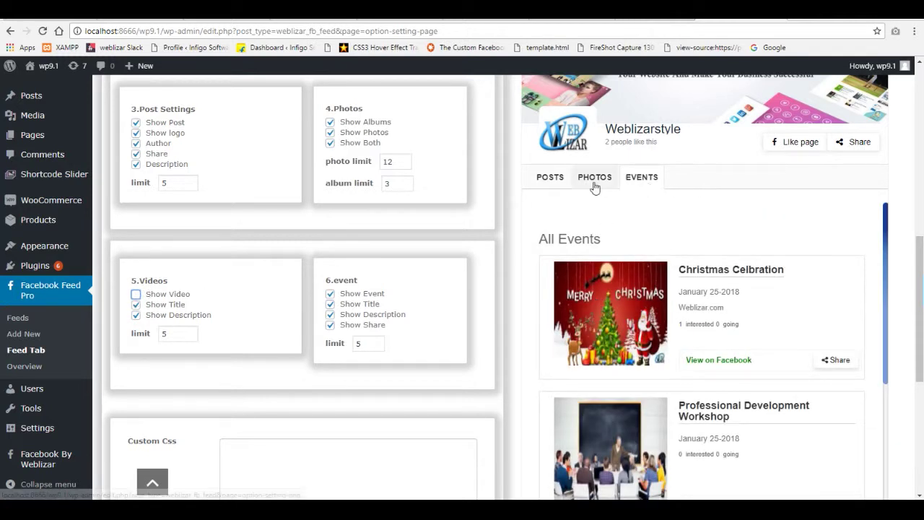
click(136, 295)
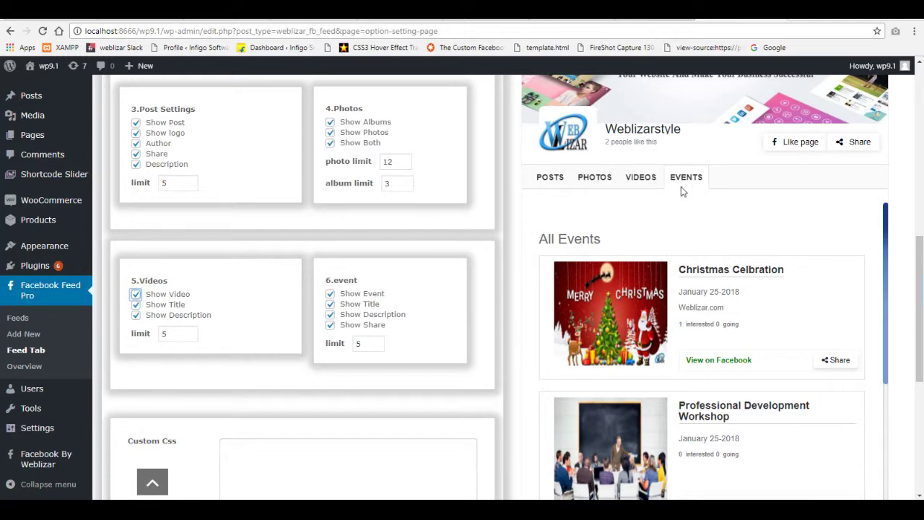
click(640, 177)
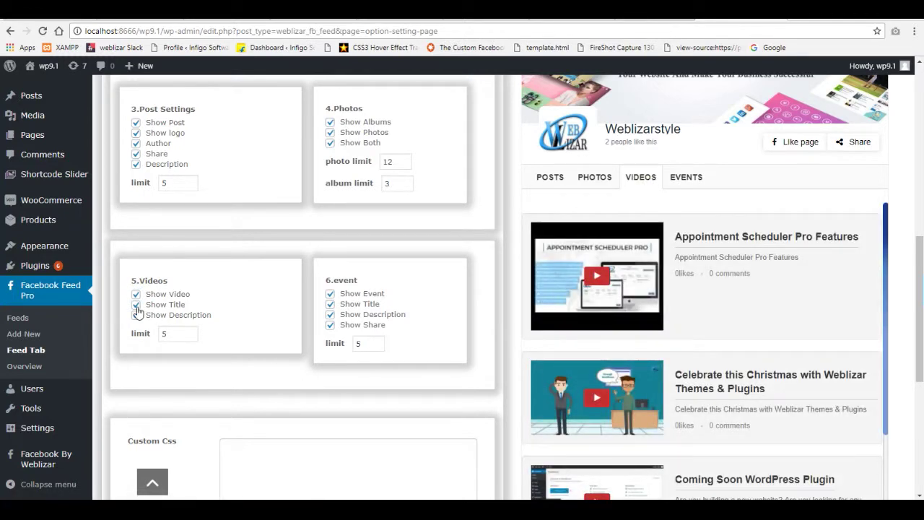
click(135, 305)
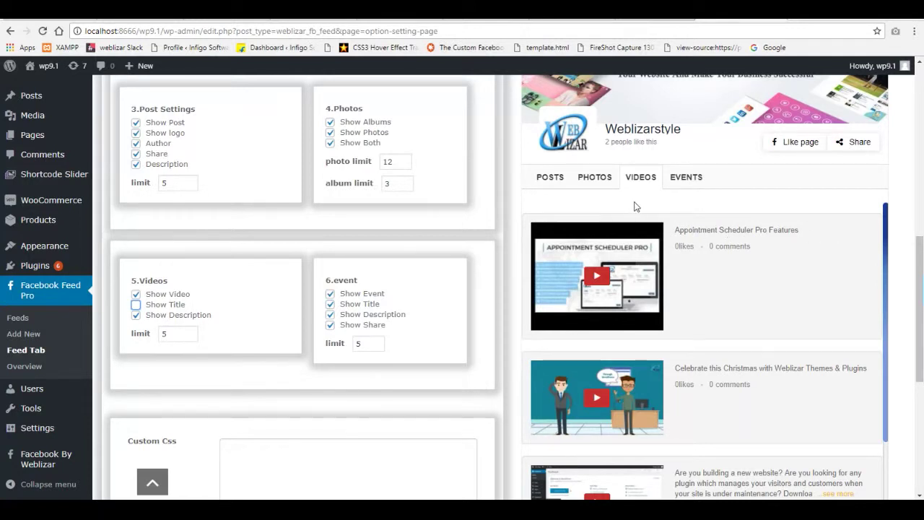
click(135, 304)
click(136, 315)
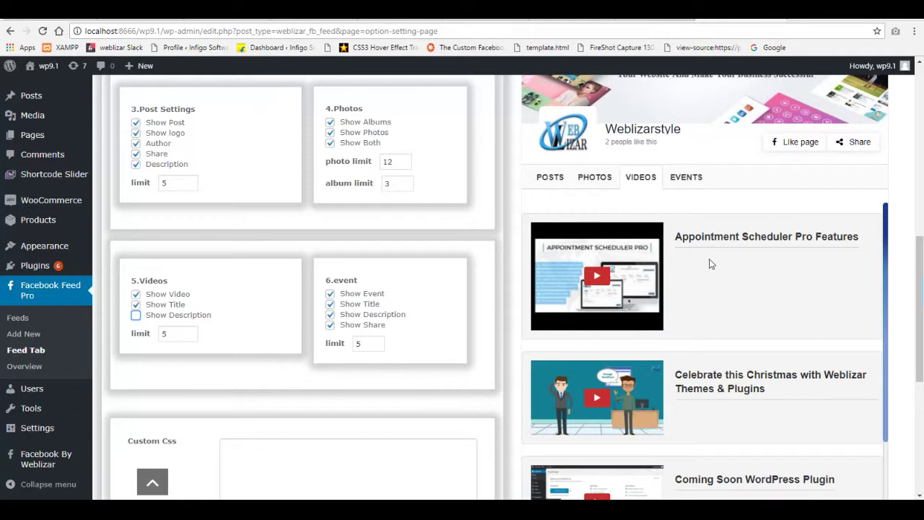
click(135, 314)
- Set the videos limit to 5 and switch the preview to the Events list
double_click(179, 333)
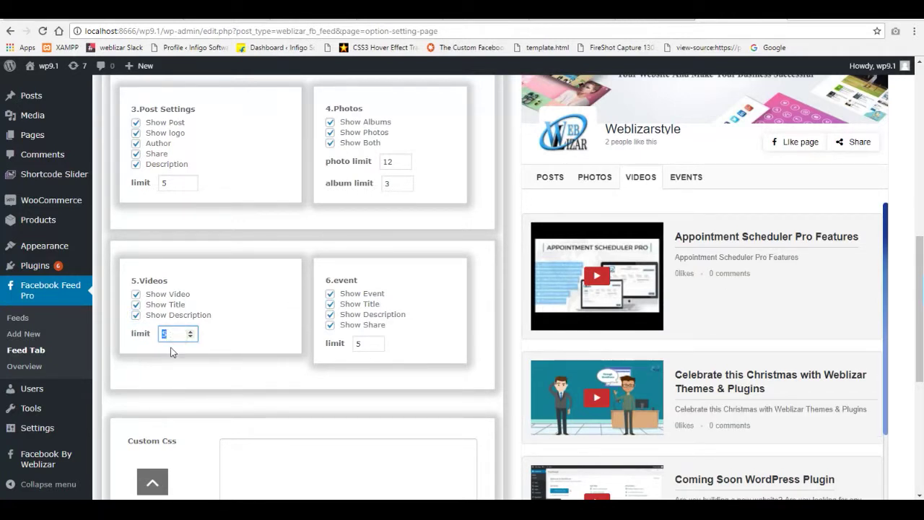
text(5)
click(675, 179)
scroll(622, 296, down, 5)
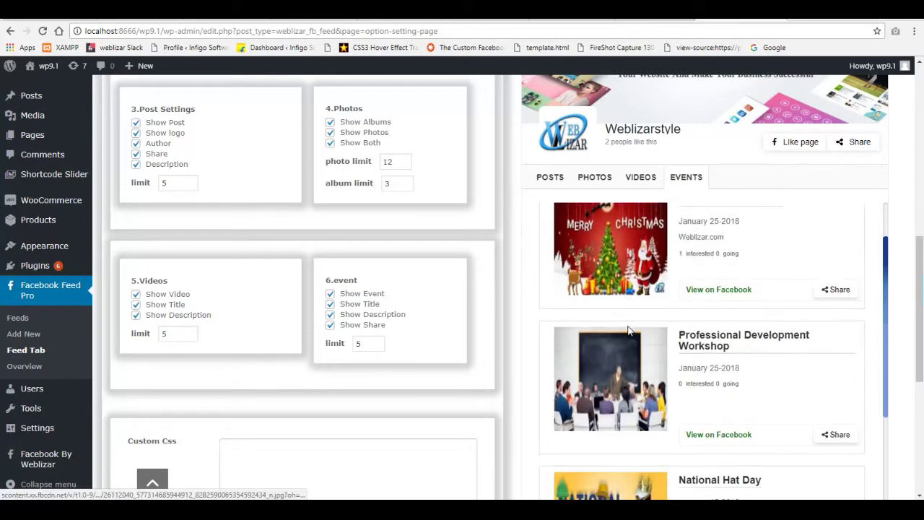
- Toggle Show Event and Show Title under 6.event off and back on while previewing events
scroll(628, 331, up, 4)
scroll(628, 331, up, 1)
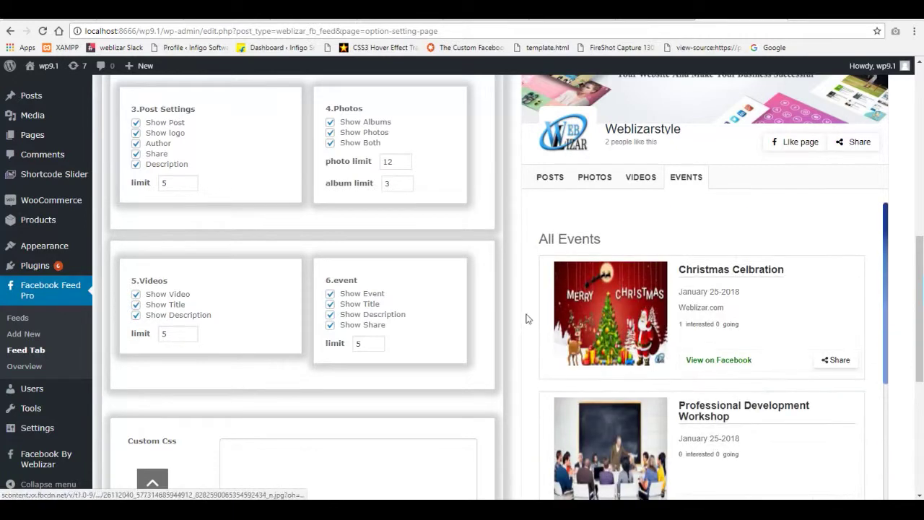
click(329, 295)
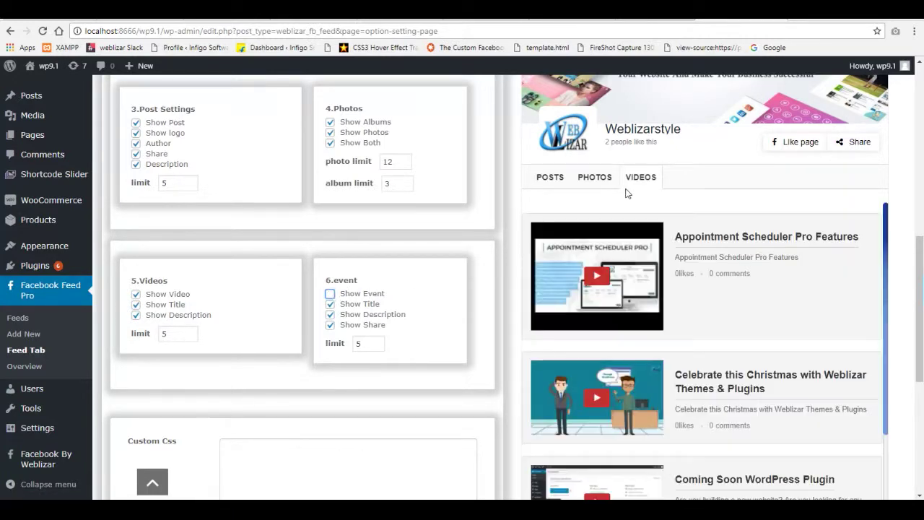
click(329, 295)
click(683, 181)
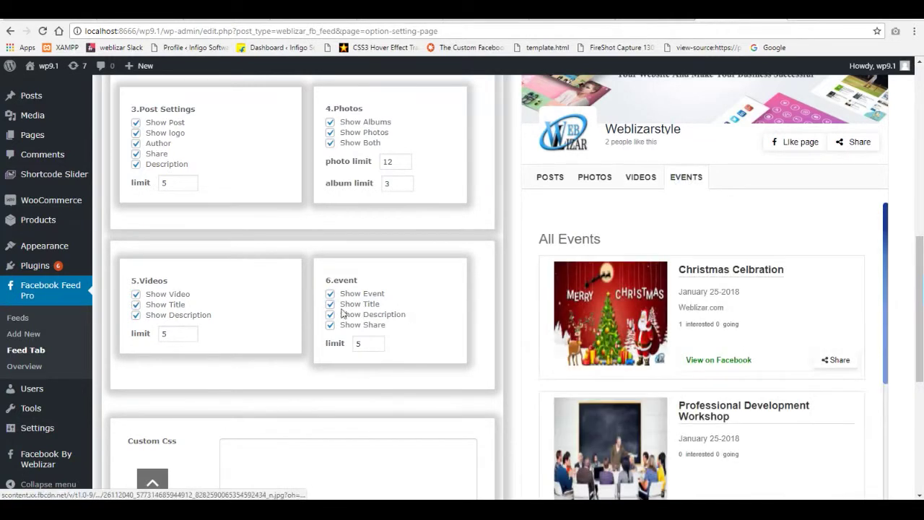
click(330, 305)
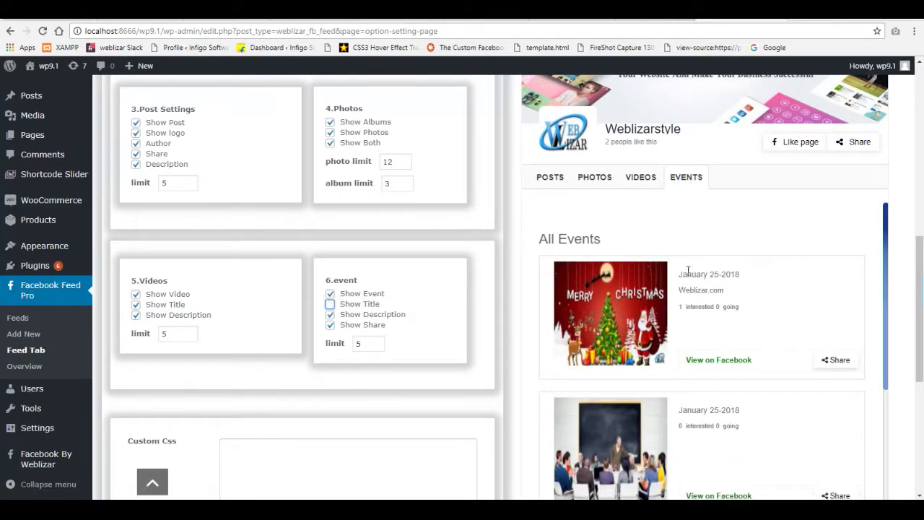
click(330, 304)
- Toggle Show Description and Show Share off and back on, and confirm the events limit of 5
click(330, 314)
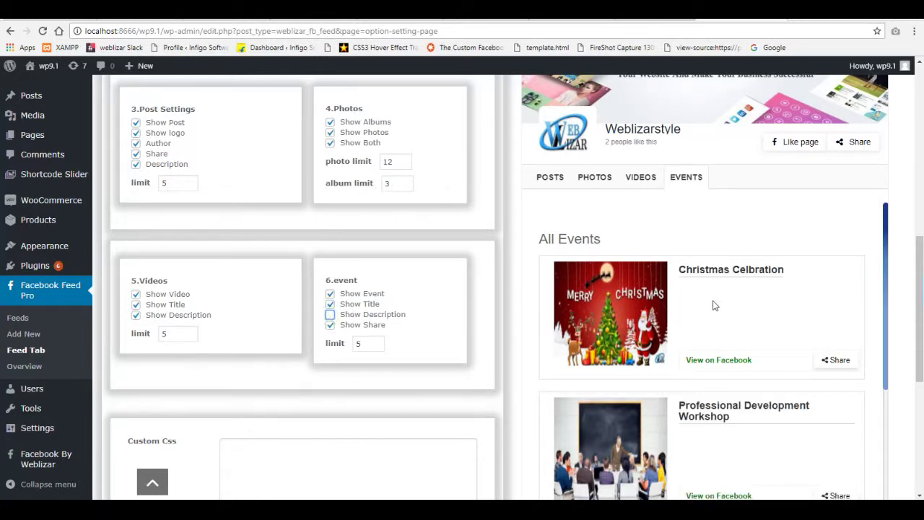
click(330, 314)
click(330, 325)
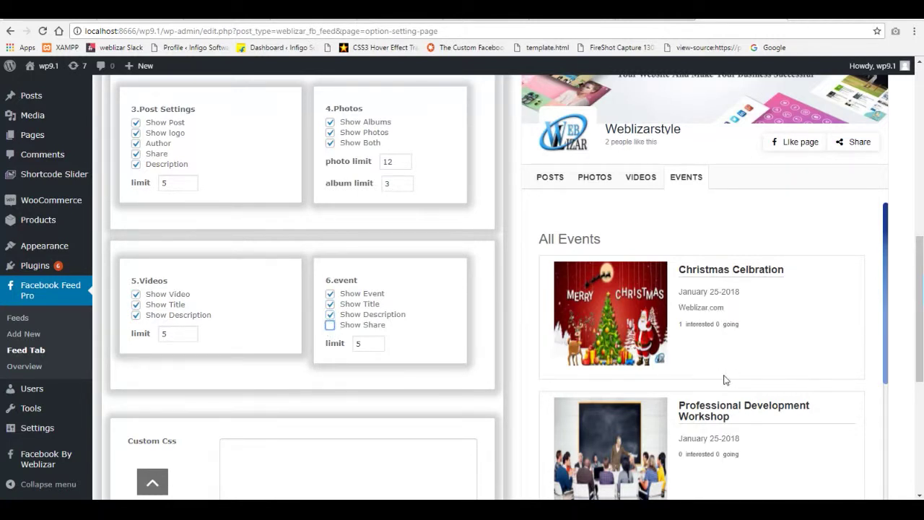
click(330, 325)
double_click(359, 343)
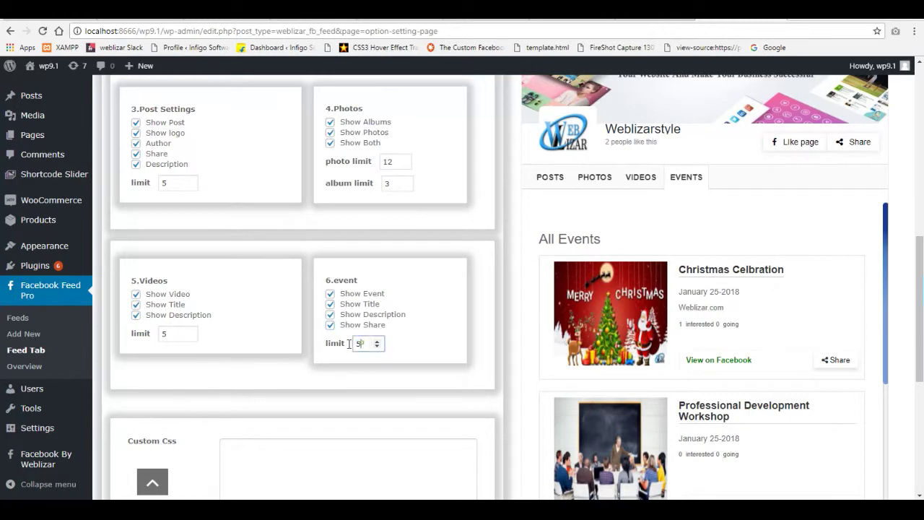
click(445, 354)
scroll(432, 347, down, 3)
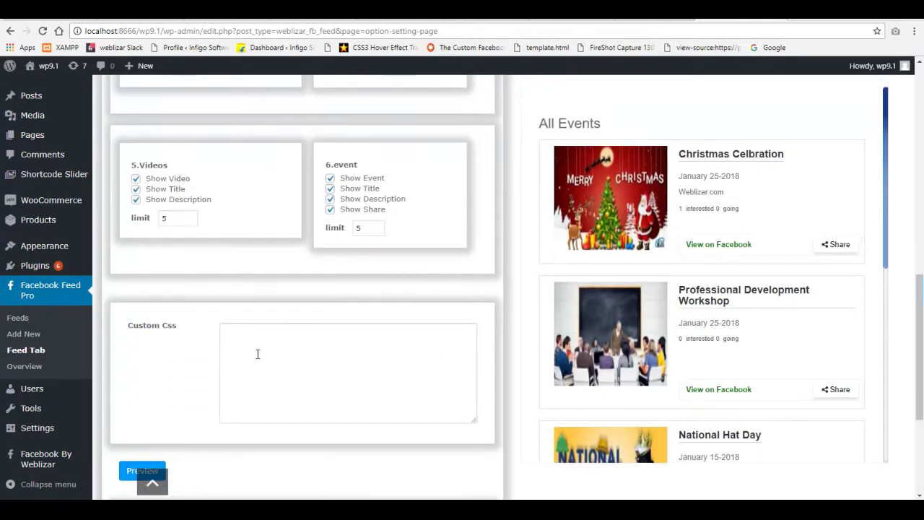
- Paste the .blog-start .blog-details p rule (16px, #777) into Custom Css and select the [facebook_feed_tabs] shortcode
right_click(249, 334)
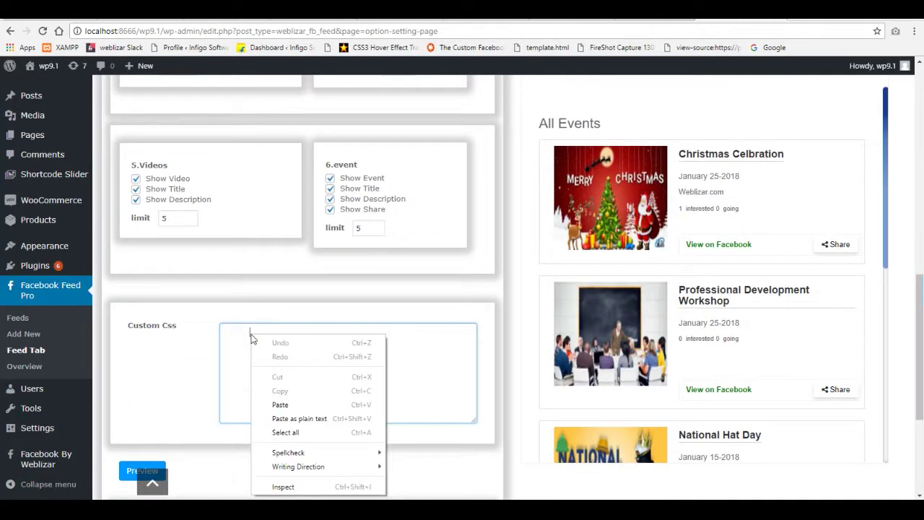
click(280, 404)
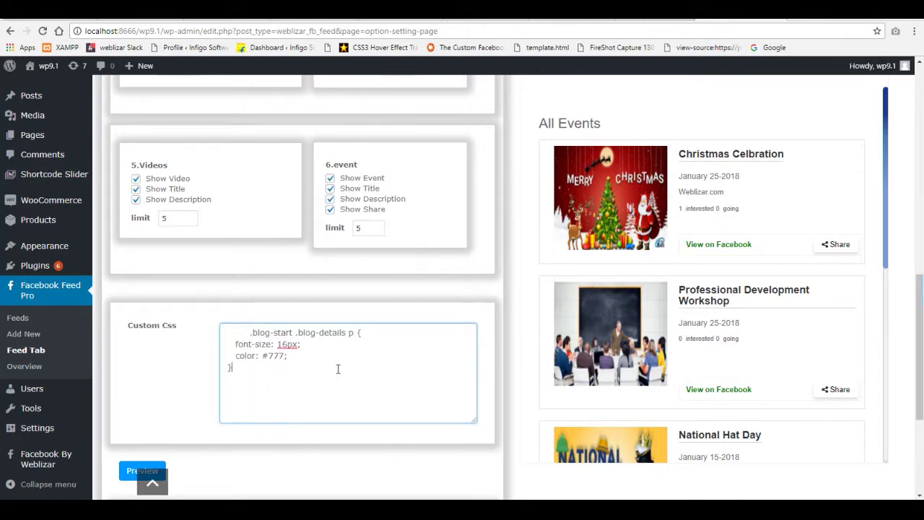
scroll(333, 370, down, 1)
scroll(415, 332, down, 1)
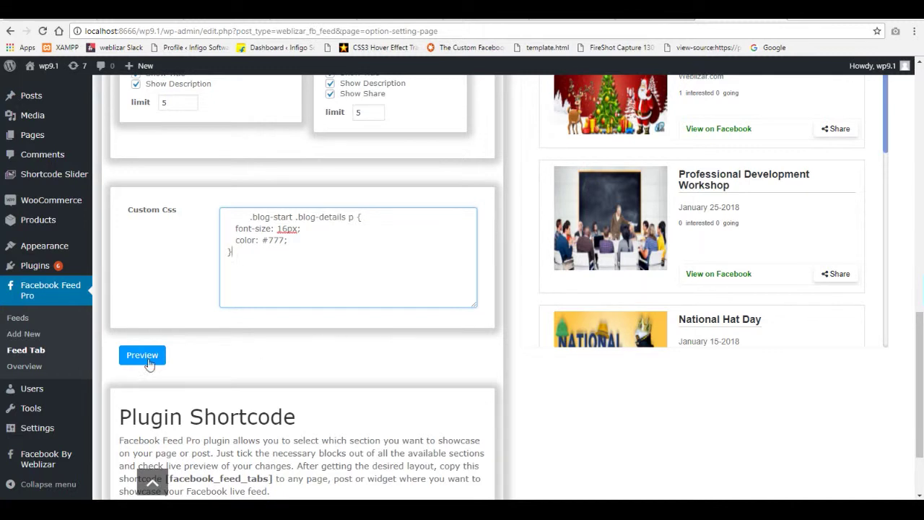
scroll(147, 350, down, 1)
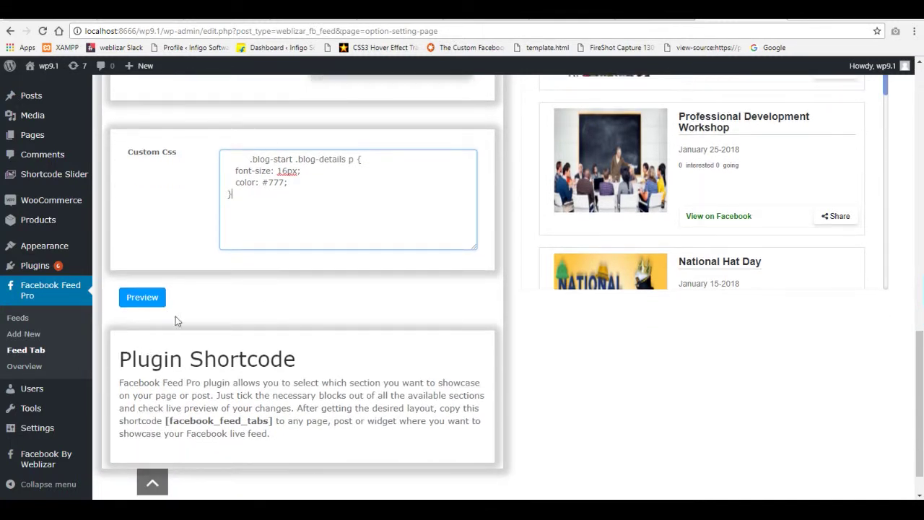
scroll(198, 329, down, 1)
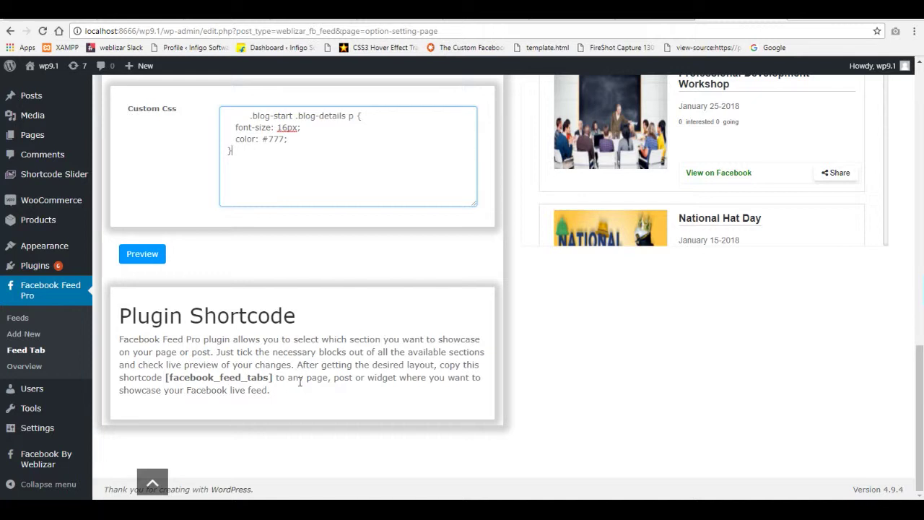
drag(271, 377, 172, 376)
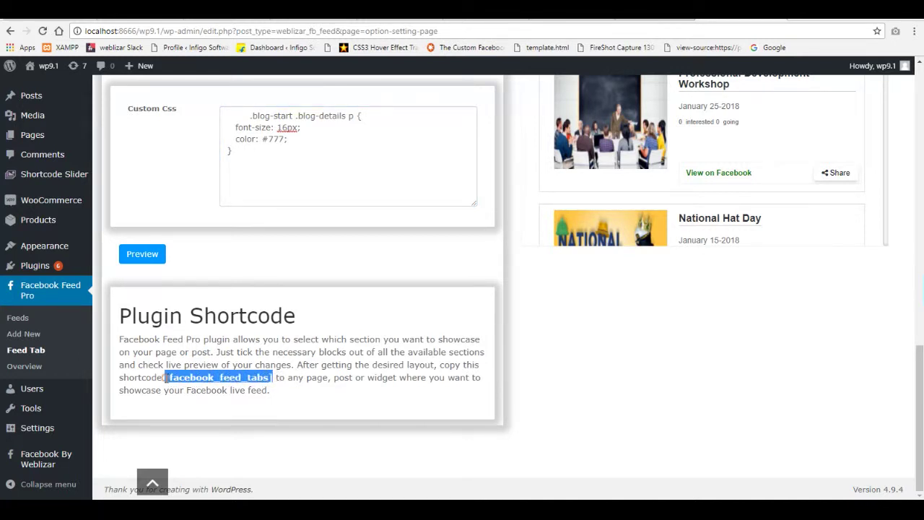